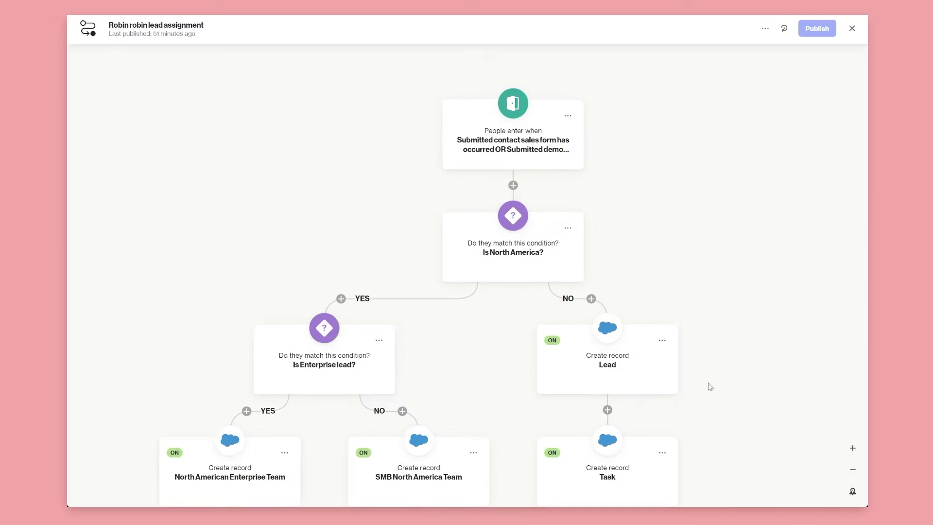
# Step: Pan across the finished round-robin lead assignment journey to review it
pyautogui.moveTo(708, 386); pyautogui.dragTo(754, 220)
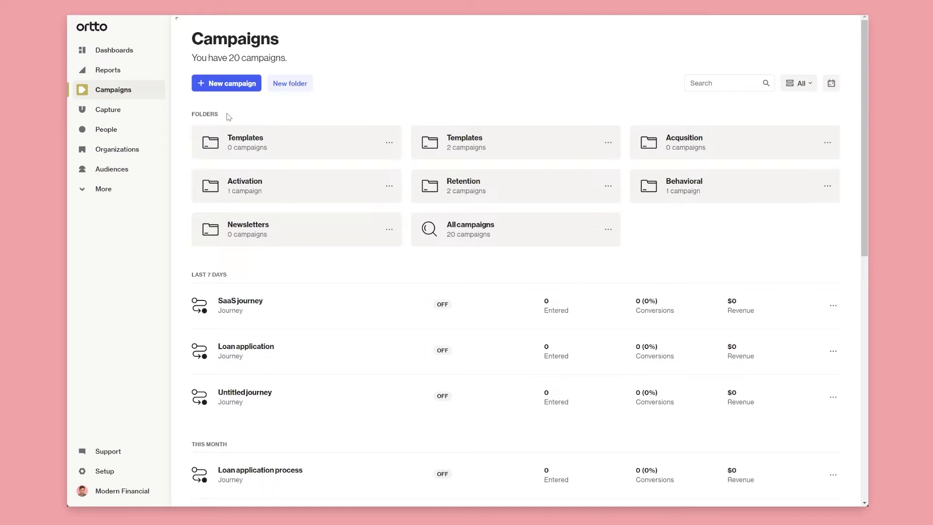
# Step: Create a new Journey campaign starting from a blank canvas
pyautogui.click(234, 85)
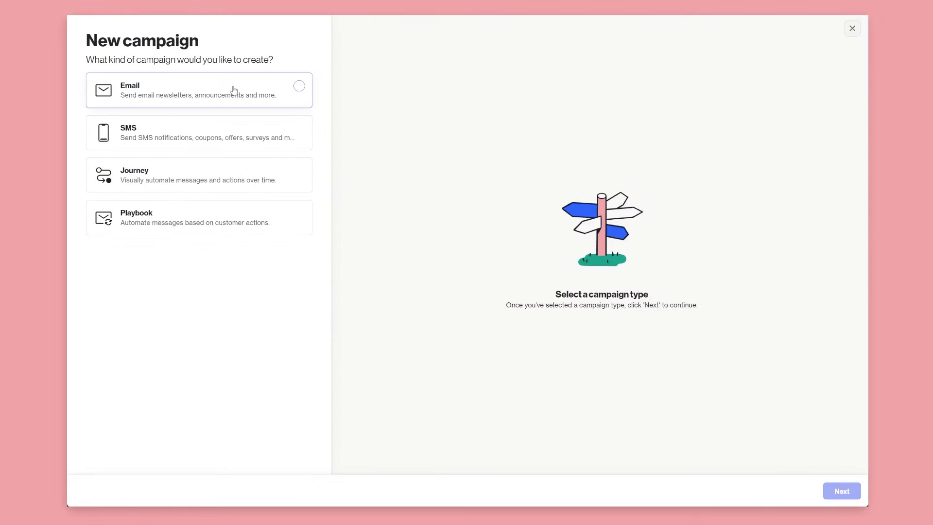
pyautogui.click(218, 177)
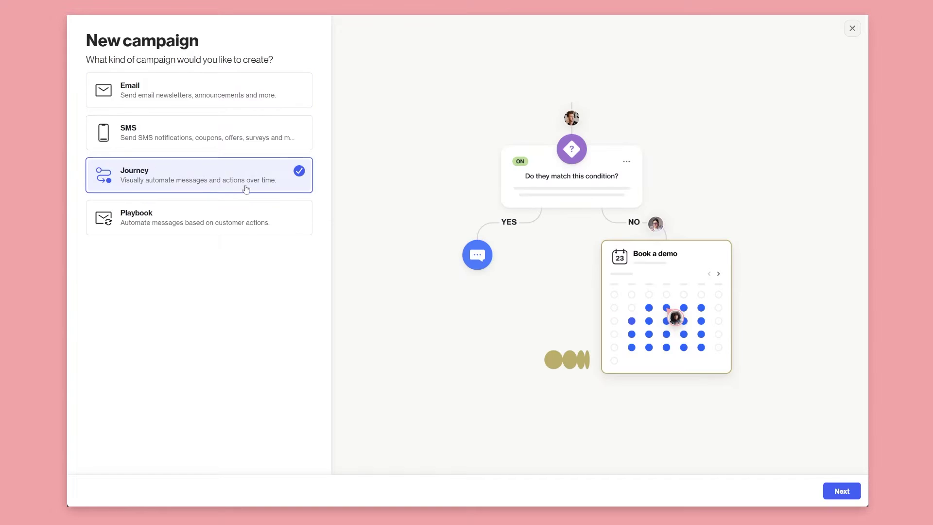
pyautogui.click(834, 492)
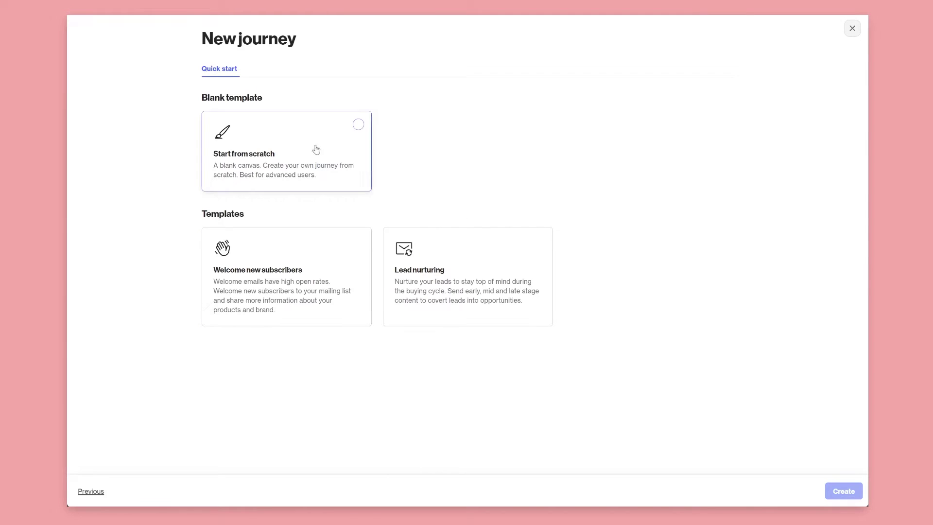
pyautogui.click(314, 148)
pyautogui.click(846, 490)
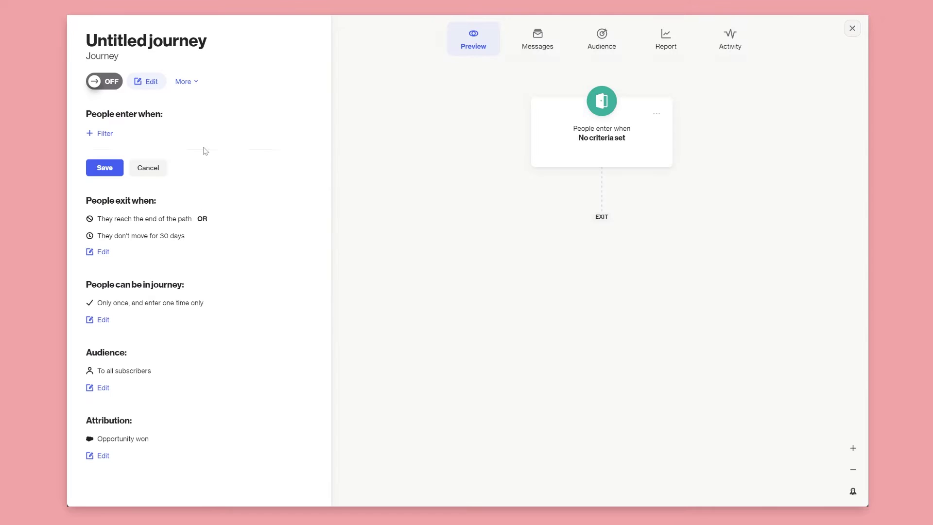
# Step: Add an entry filter for Submitted contact sales form set to has occurred
pyautogui.click(104, 136)
pyautogui.scroll(-20, 223, 152)
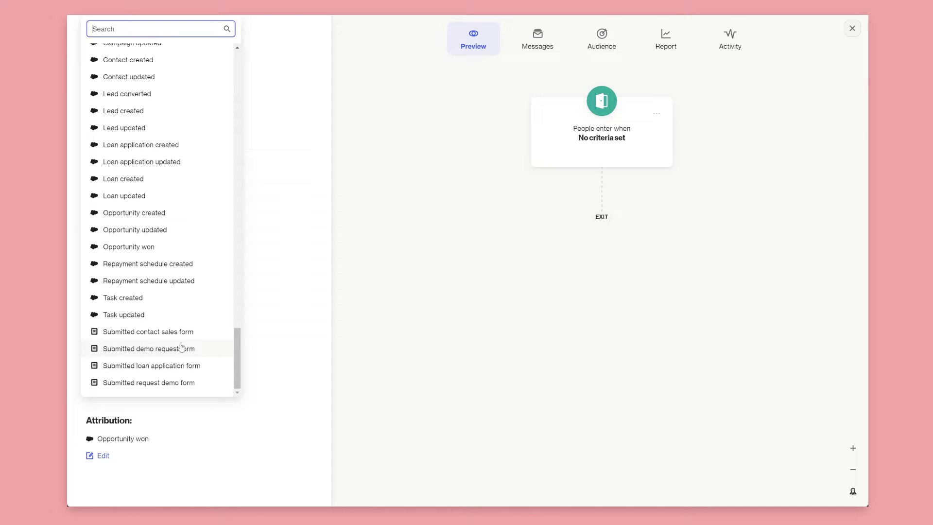
pyautogui.click(146, 332)
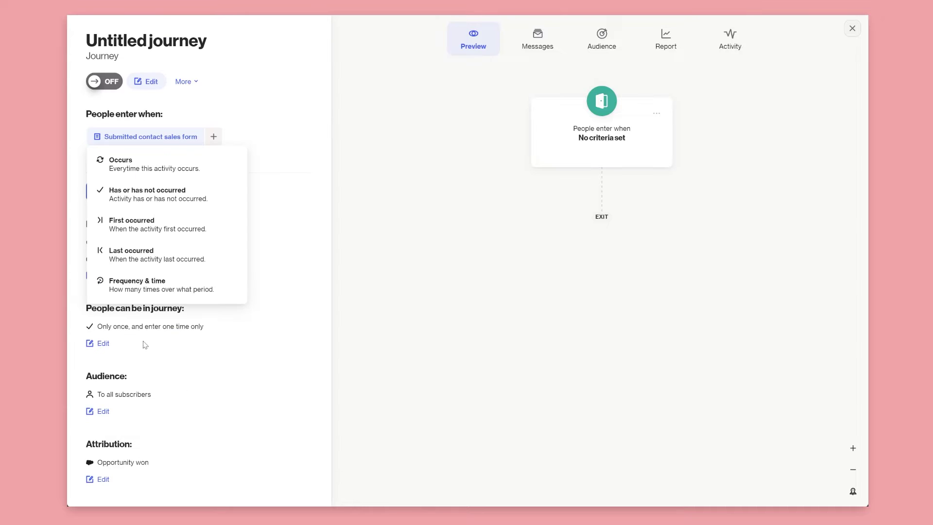
pyautogui.click(133, 203)
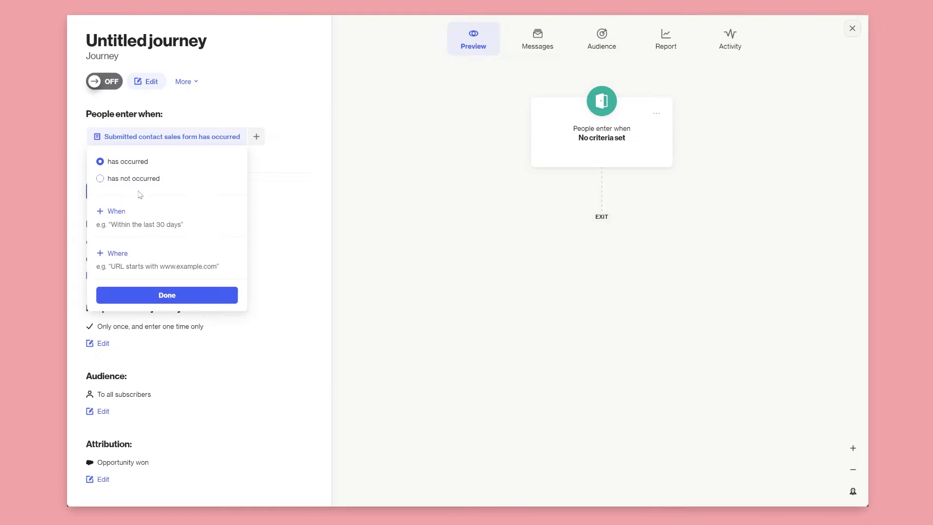
pyautogui.click(166, 297)
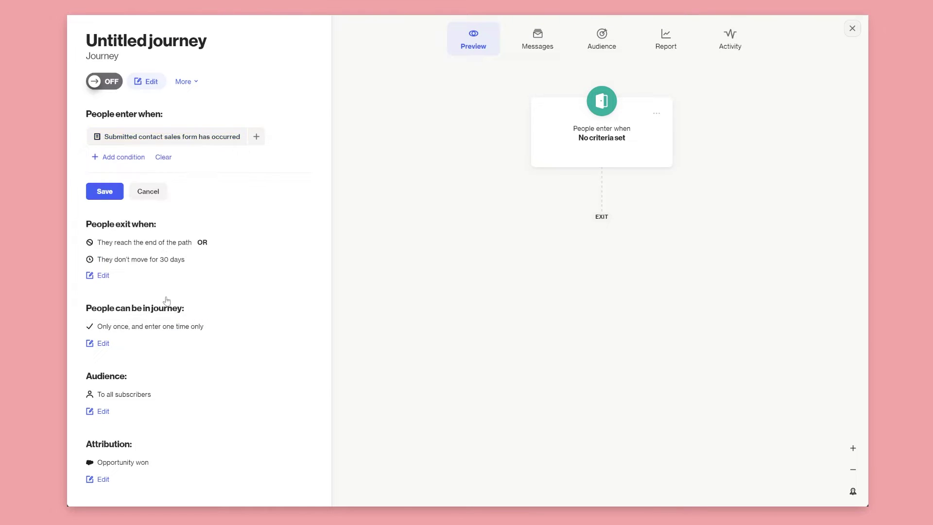
# Step: Add a Submitted demo request form has-occurred condition and save the entry criteria
pyautogui.click(119, 157)
pyautogui.scroll(-1, 247, 100)
pyautogui.moveTo(244, 100); pyautogui.dragTo(244, 375)
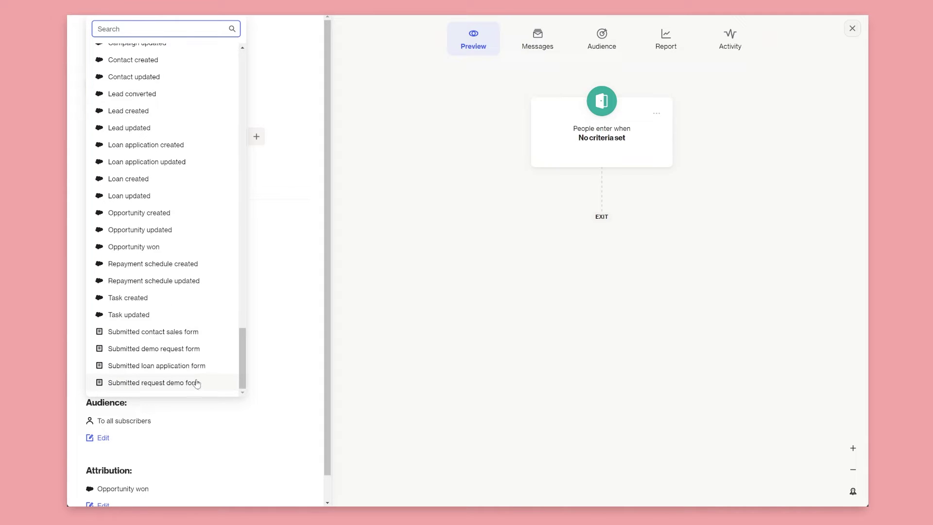
pyautogui.click(176, 354)
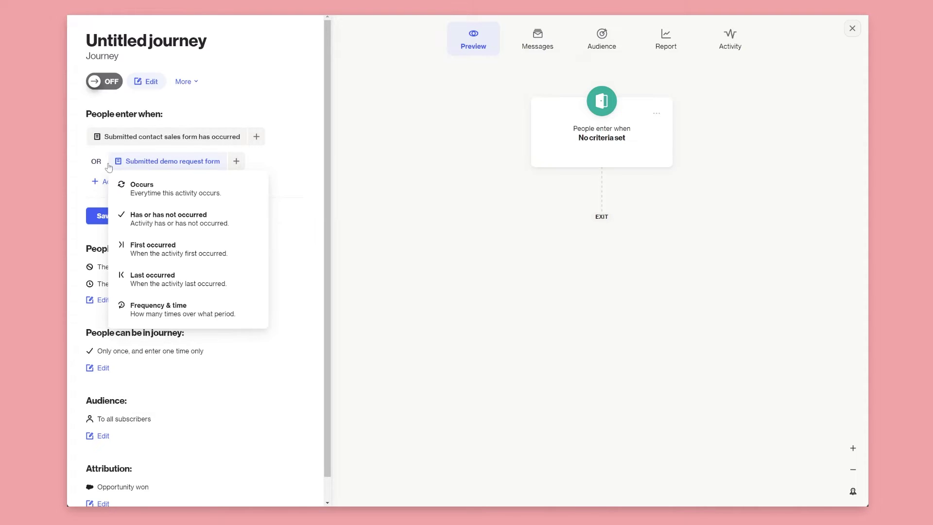
pyautogui.click(164, 216)
pyautogui.click(178, 320)
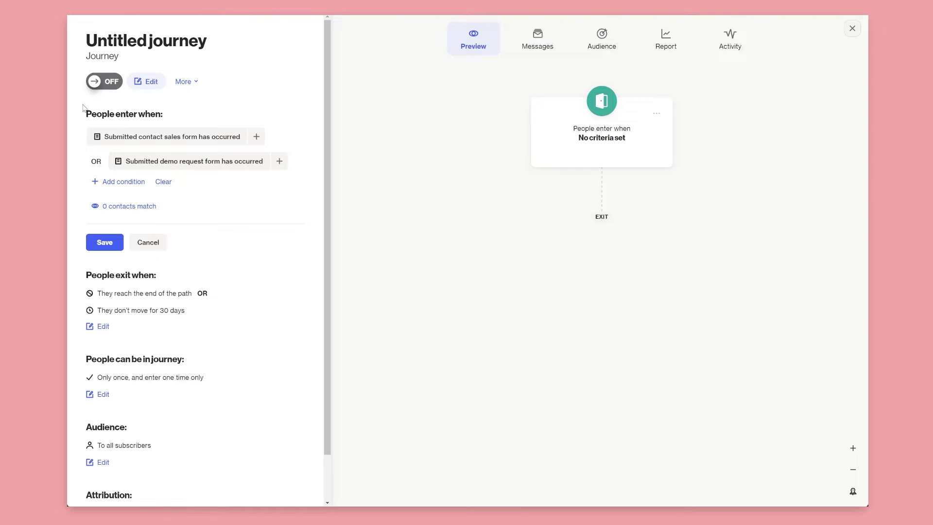
pyautogui.click(89, 244)
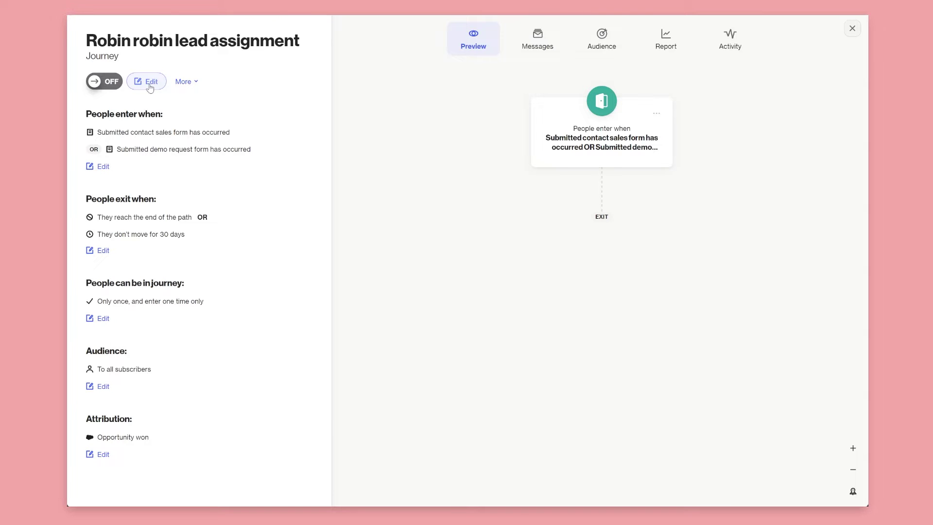
# Step: Add a Salesforce Create record action right after the entry trigger
pyautogui.click(150, 87)
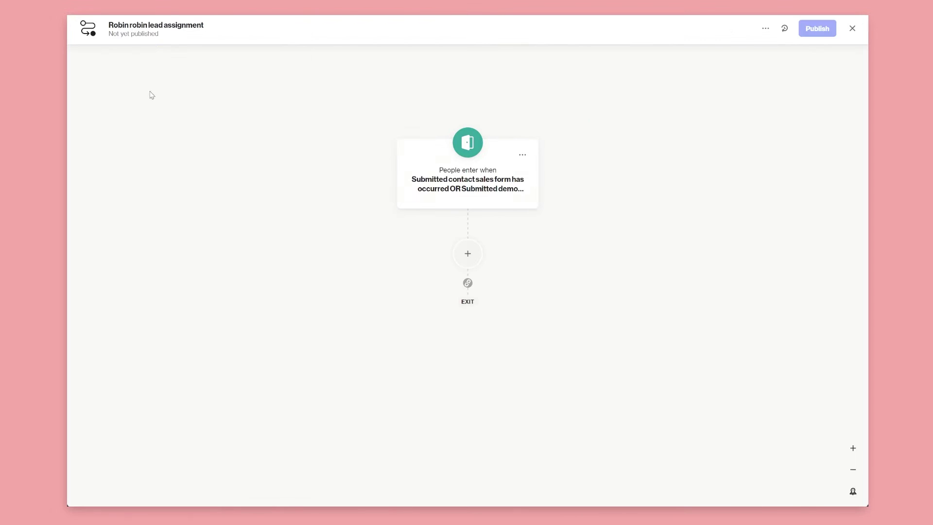
pyautogui.click(456, 259)
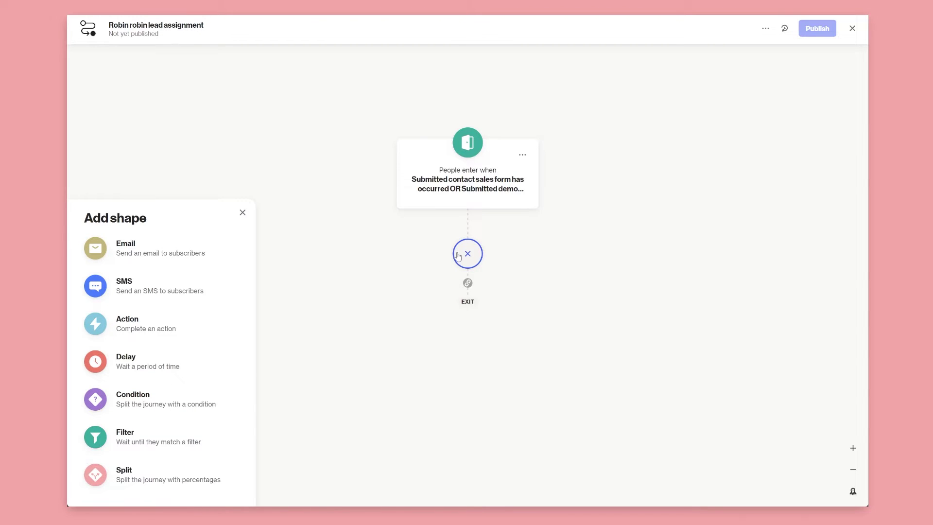
pyautogui.click(168, 333)
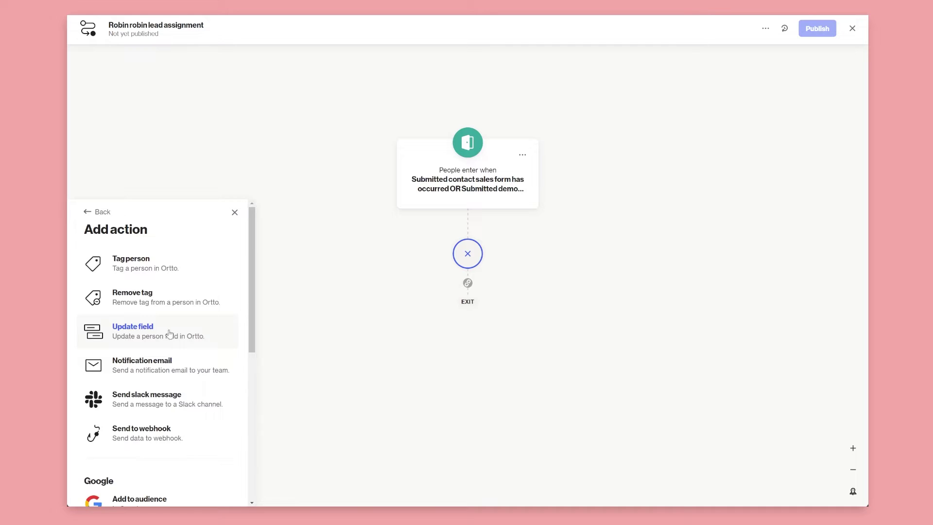
pyautogui.scroll(-6, 170, 336)
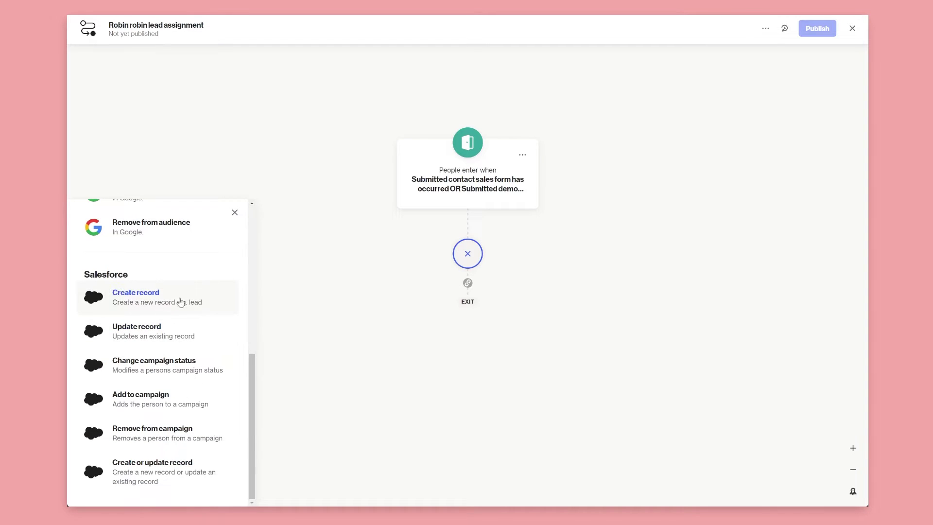
pyautogui.click(197, 301)
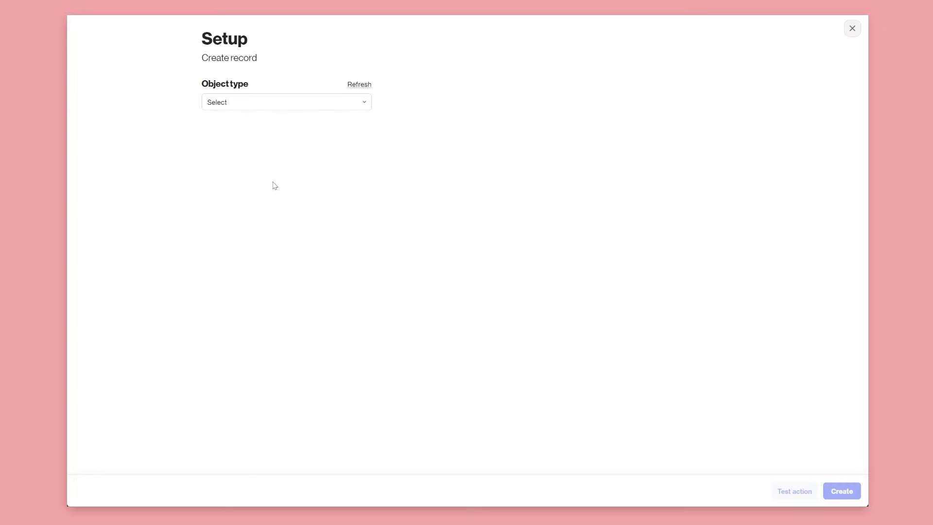
# Step: Set the Salesforce record's object type to Lead
pyautogui.click(267, 110)
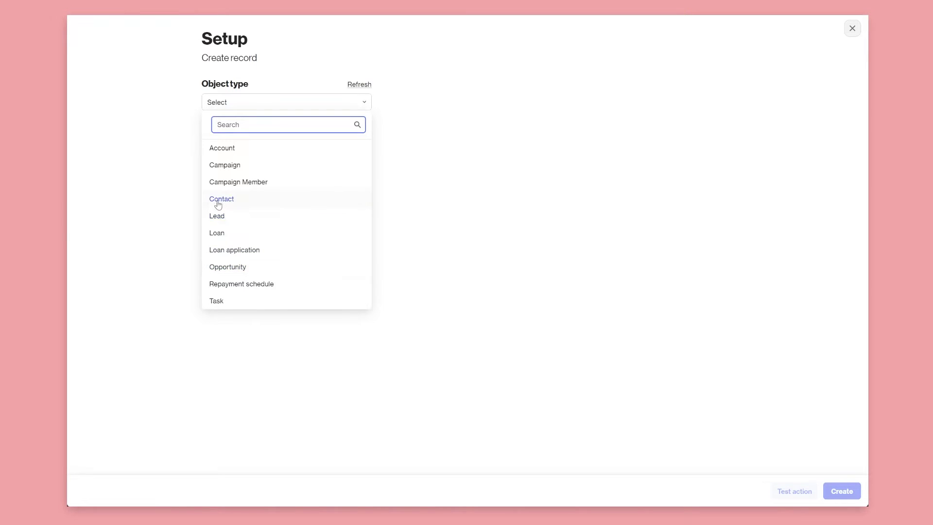
pyautogui.click(226, 217)
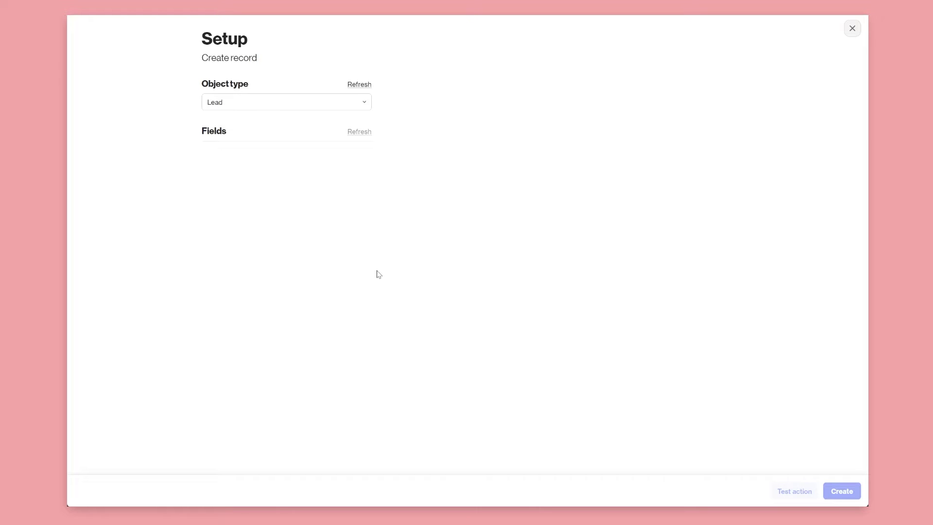
# Step: Check four sales reps in the owner list for round-robin lead assignment
pyautogui.scroll(-5, 424, 268)
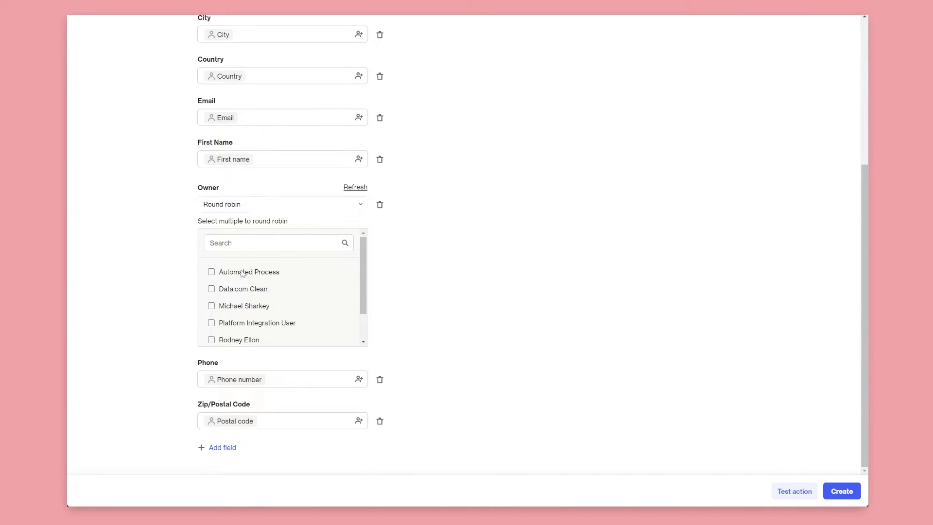
pyautogui.moveTo(366, 250)
pyautogui.mouseDown()
pyautogui.moveTo(367, 284)
pyautogui.moveTo(359, 246)
pyautogui.mouseUp()
pyautogui.click(240, 243)
pyautogui.moveTo(360, 260); pyautogui.dragTo(360, 287)
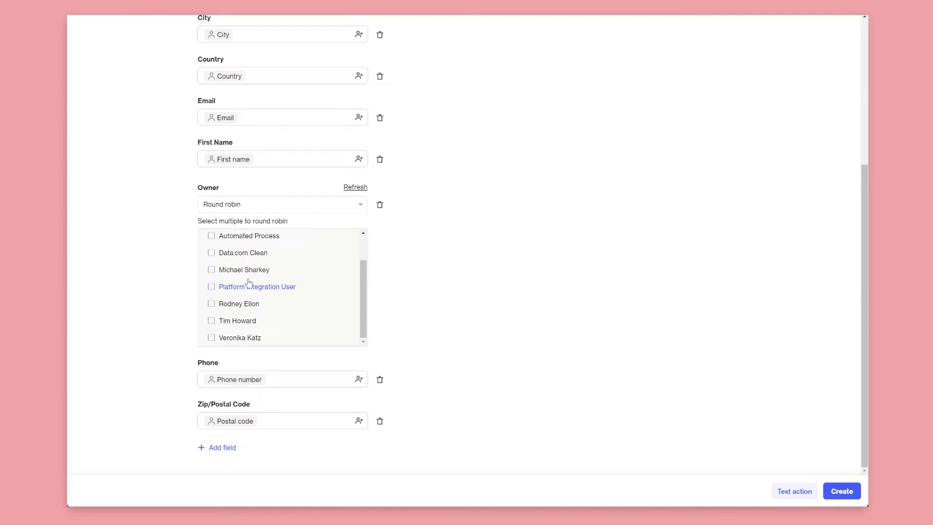
pyautogui.moveTo(360, 282); pyautogui.dragTo(363, 255)
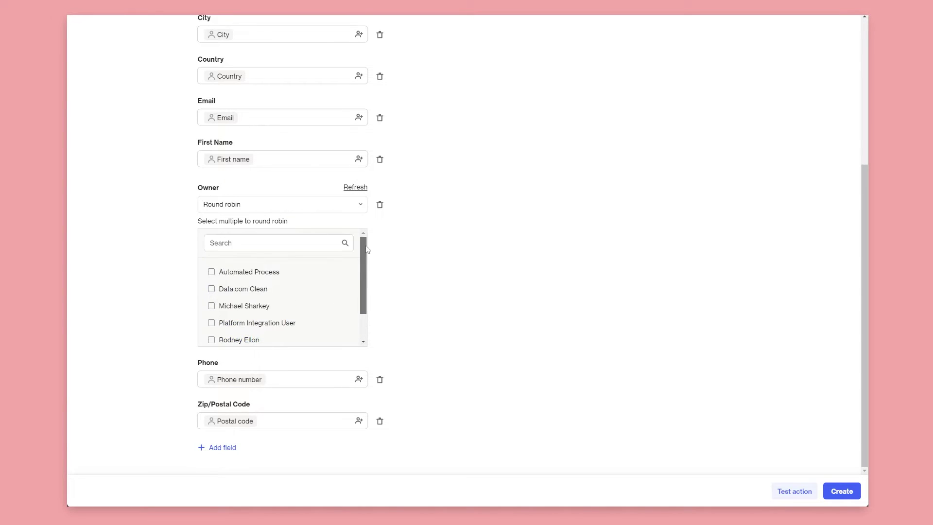
pyautogui.scroll(-2, 361, 279)
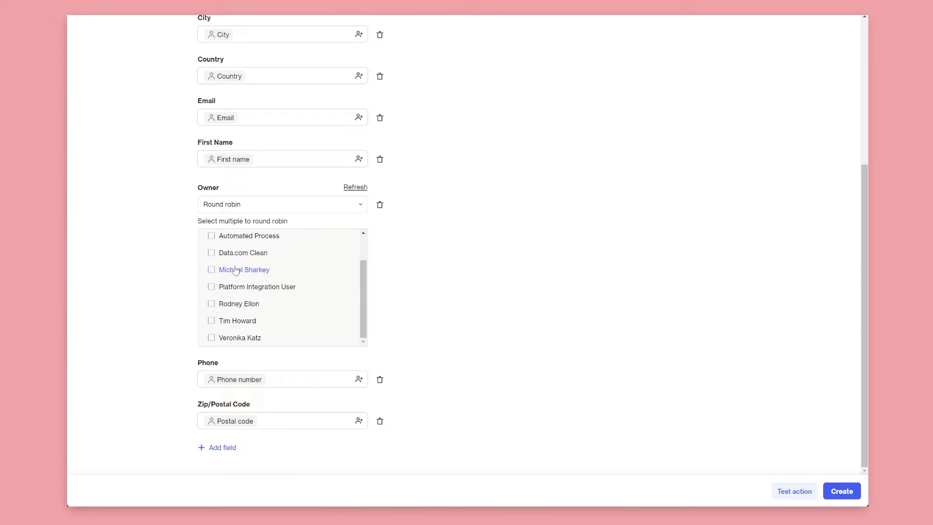
pyautogui.click(213, 275)
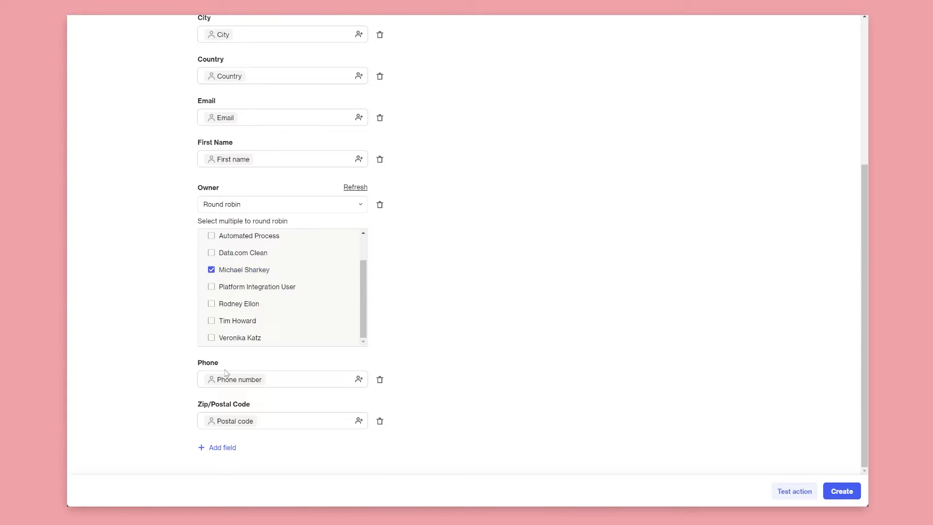
pyautogui.click(212, 305)
pyautogui.click(210, 322)
pyautogui.click(211, 337)
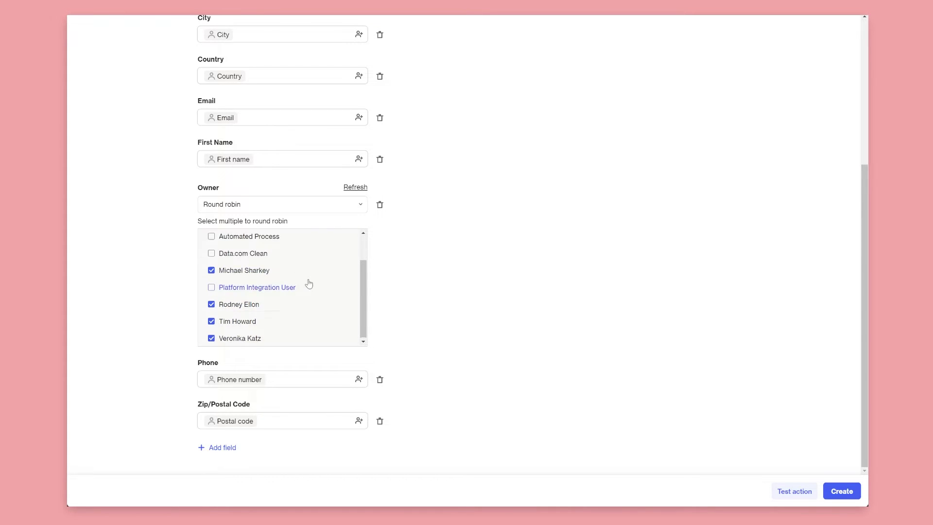
pyautogui.scroll(2, 306, 288)
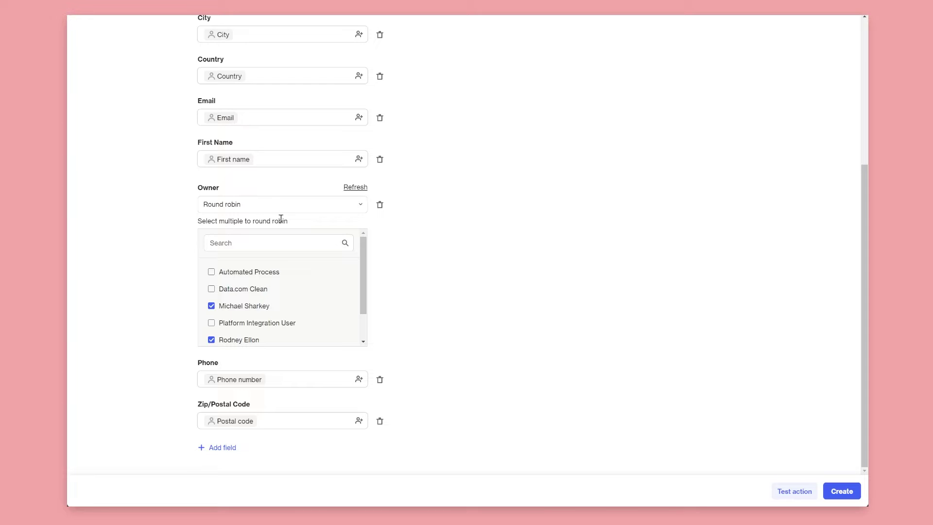
pyautogui.scroll(-2, 249, 307)
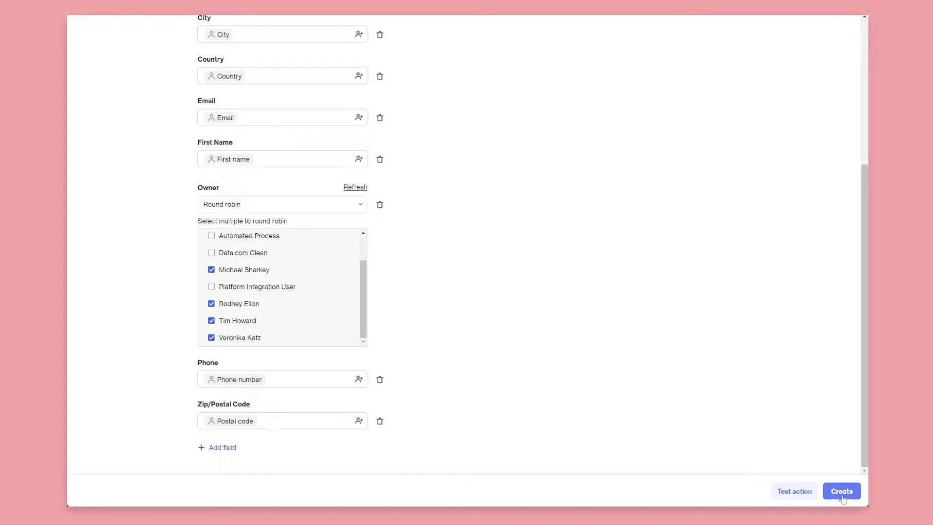
# Step: Close the extra lead fields list without adding one and create the Lead step
pyautogui.click(223, 448)
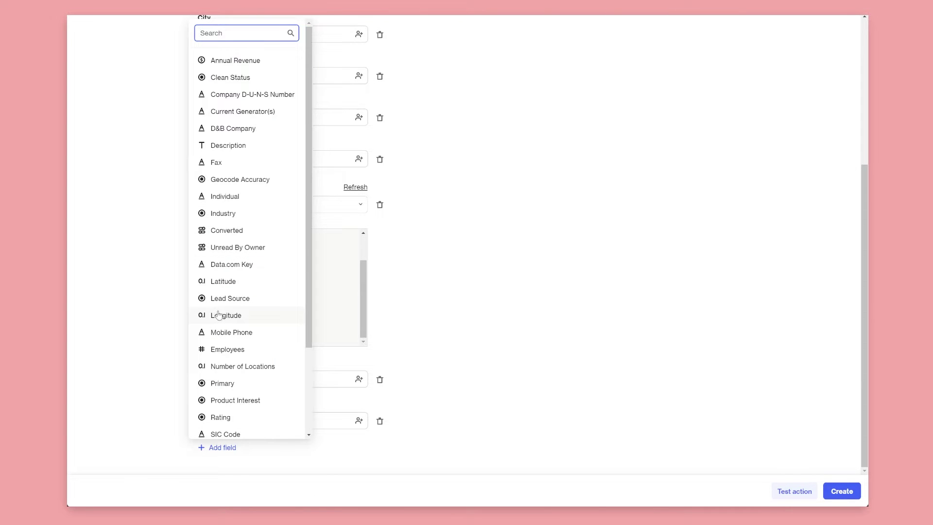
pyautogui.scroll(-3, 220, 294)
pyautogui.scroll(-1, 220, 294)
pyautogui.scroll(5, 218, 291)
pyautogui.click(513, 299)
pyautogui.scroll(5, 535, 389)
pyautogui.scroll(-3, 490, 399)
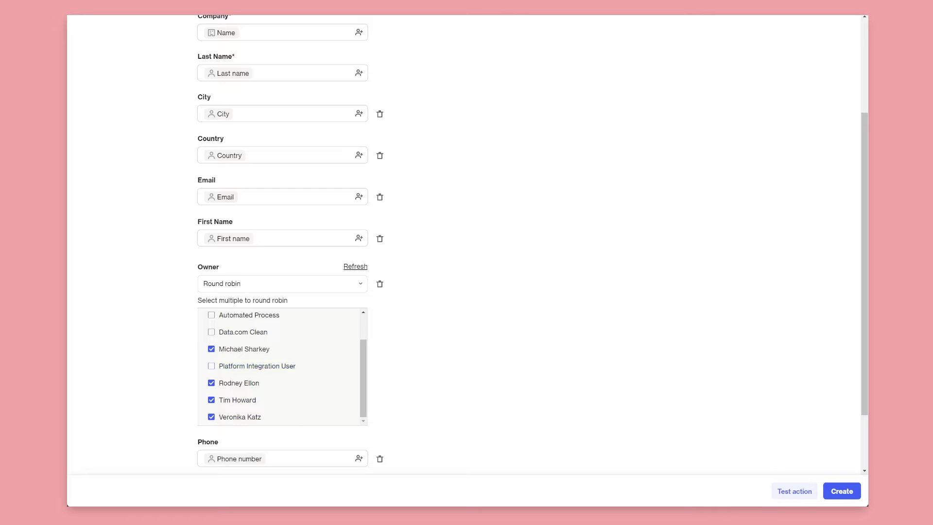
pyautogui.click(842, 491)
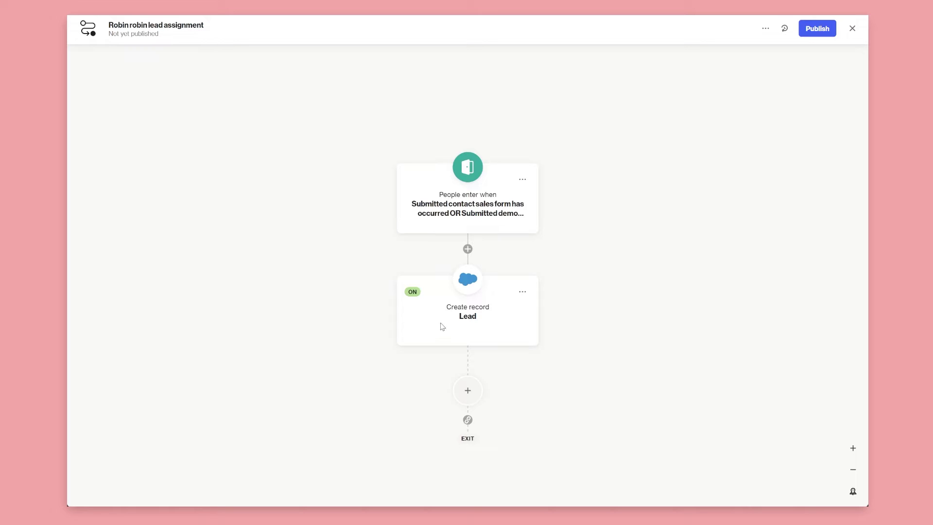
# Step: Add a brand-new email step after the Create record Lead step
pyautogui.scroll(-1, 518, 327)
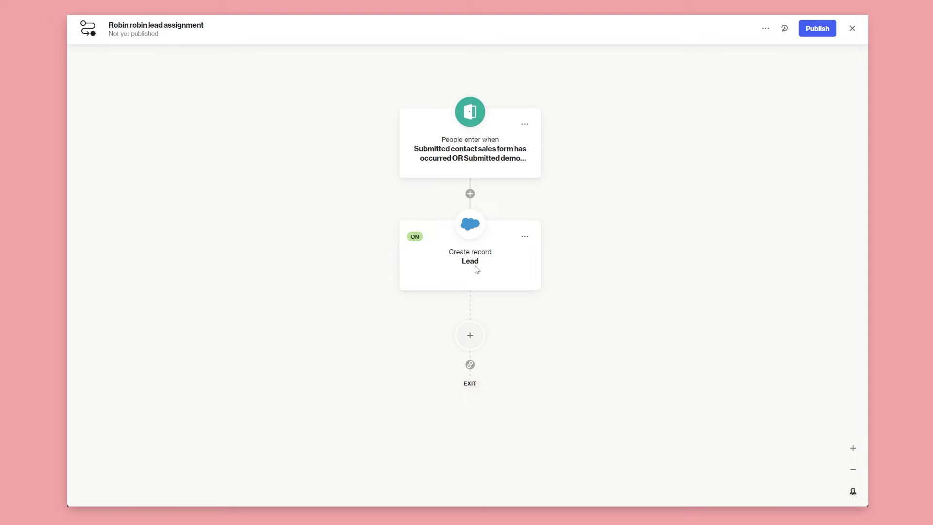
pyautogui.click(470, 335)
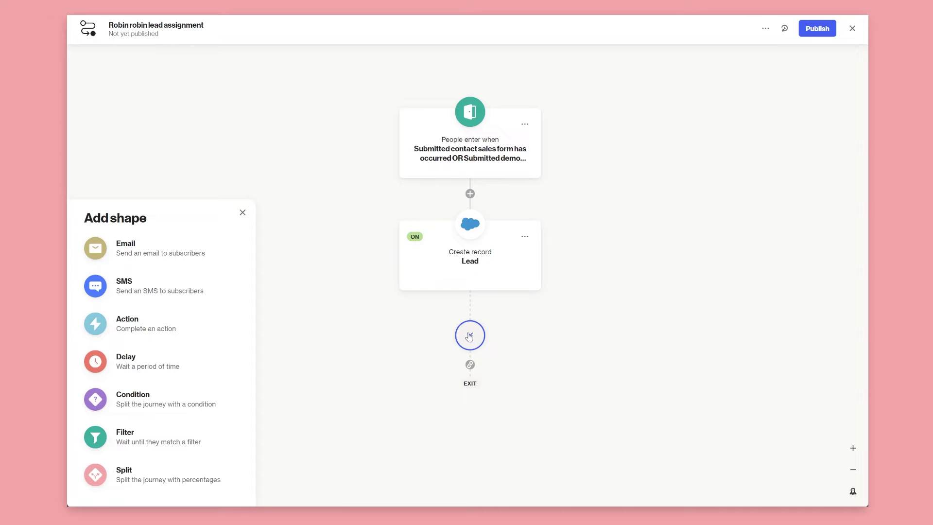
pyautogui.click(175, 245)
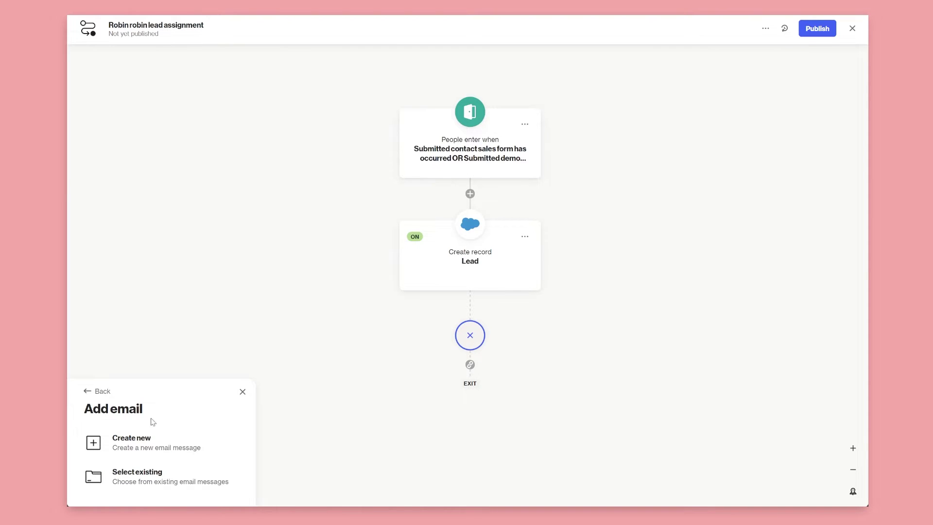
pyautogui.click(142, 440)
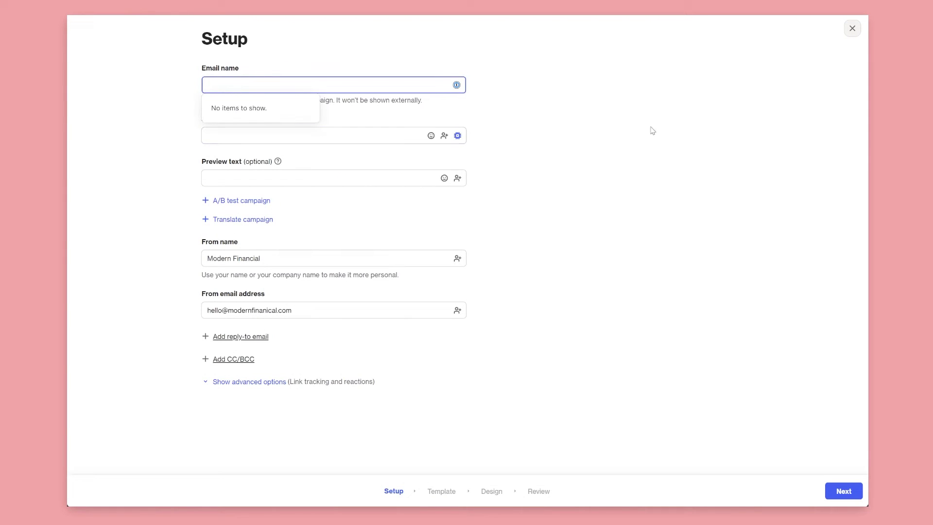
# Step: Name the email 'First lead follow up' with subject 'Thanks for reaching out'
pyautogui.write('First')
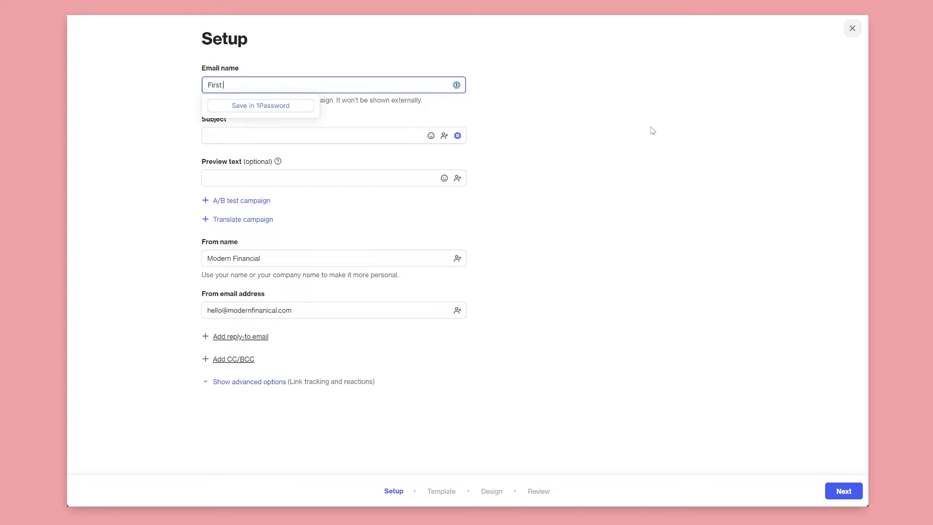
pyautogui.write(' lead follow up')
pyautogui.press('Tab')
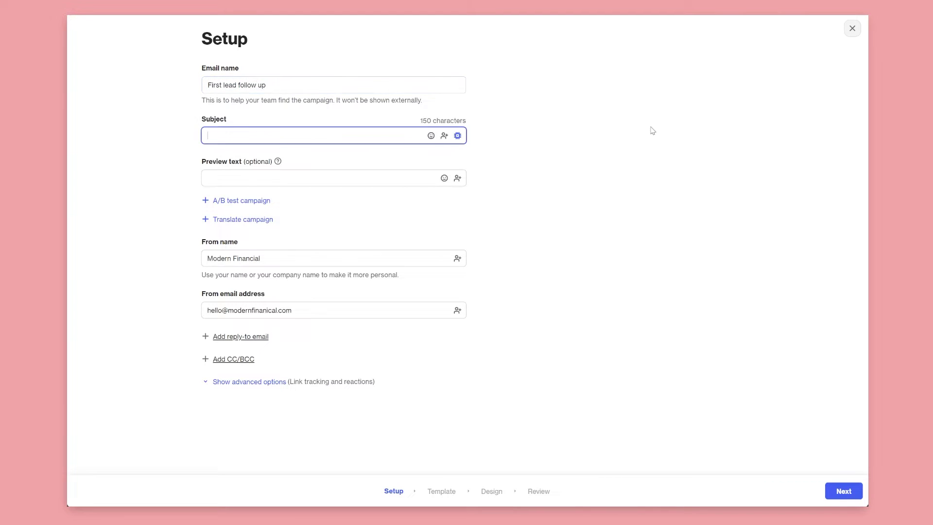
pyautogui.write('Than')
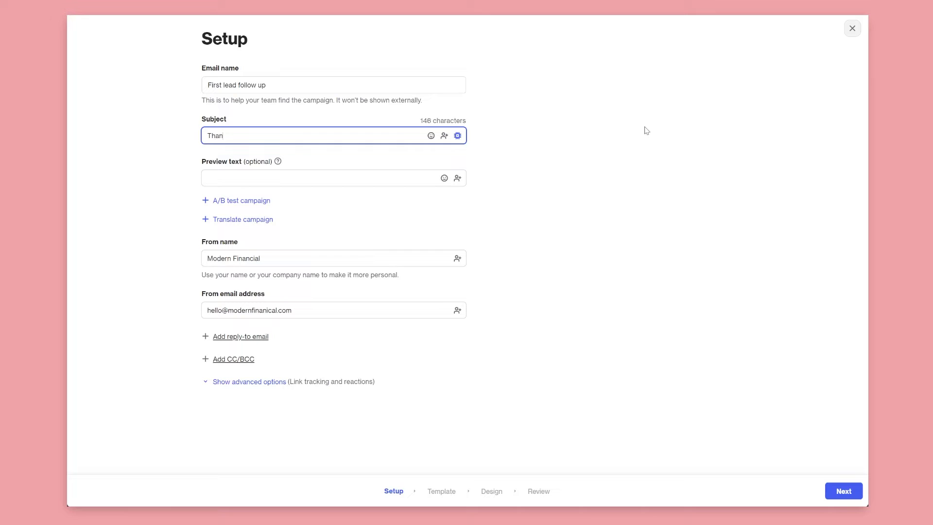
pyautogui.write('ks for reaching out')
pyautogui.click(243, 317)
pyautogui.click(234, 369)
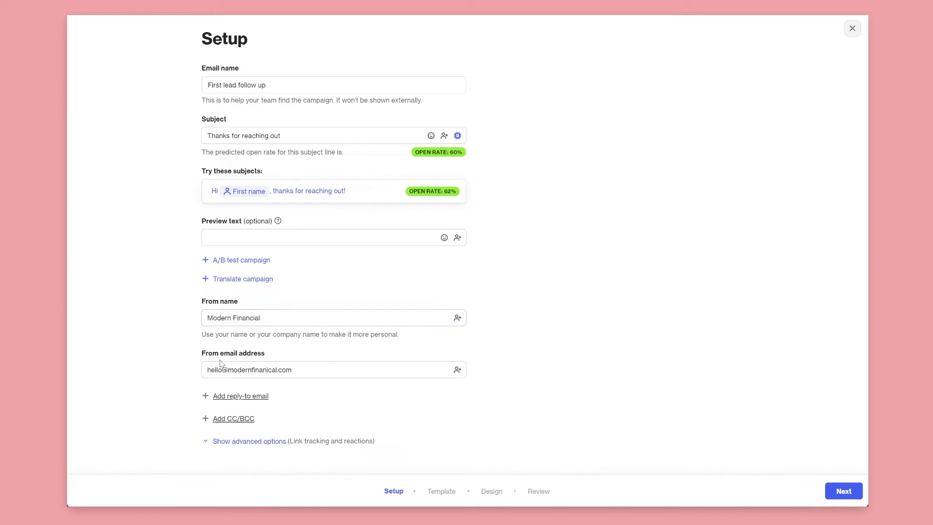
pyautogui.click(264, 318)
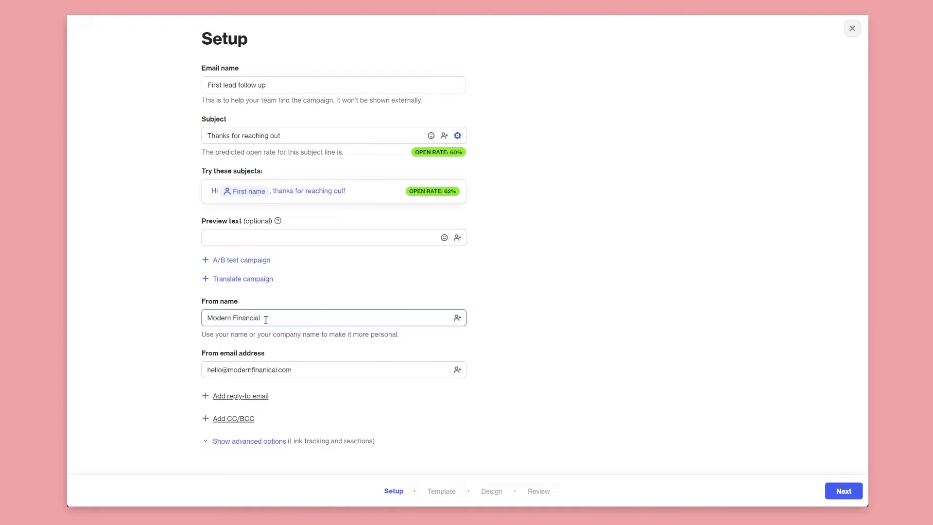
# Step: Replace the sender name Modern Financial with the Lead owner name merge tag
pyautogui.moveTo(266, 320); pyautogui.dragTo(181, 318)
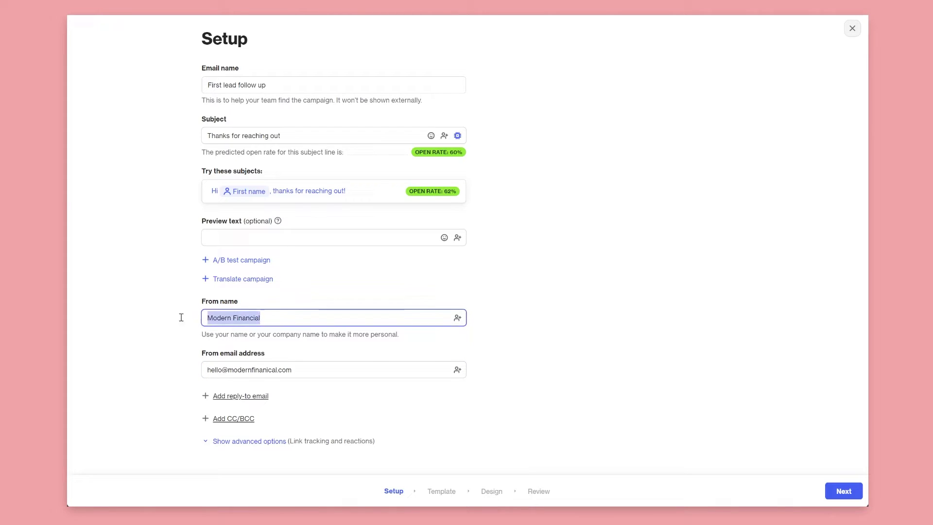
pyautogui.click(457, 318)
pyautogui.moveTo(462, 93); pyautogui.dragTo(487, 30)
pyautogui.write('lea')
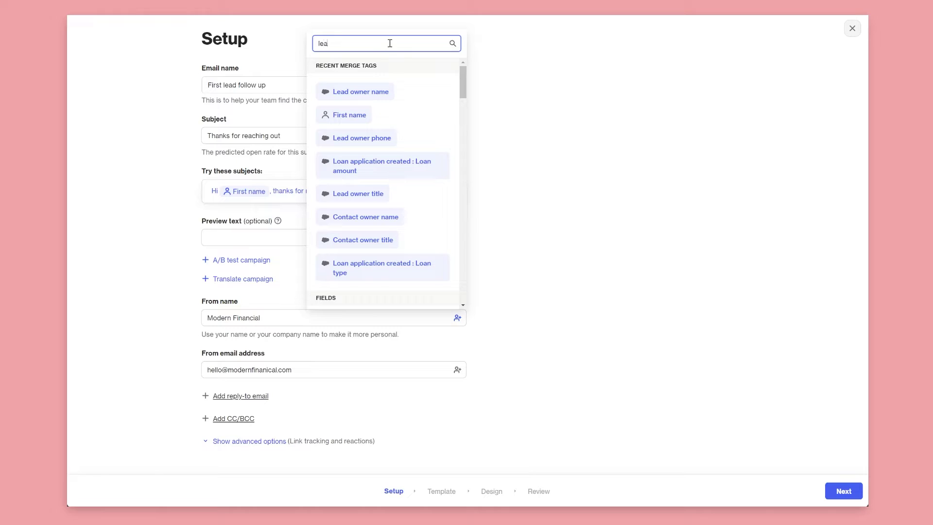
pyautogui.write('d owner')
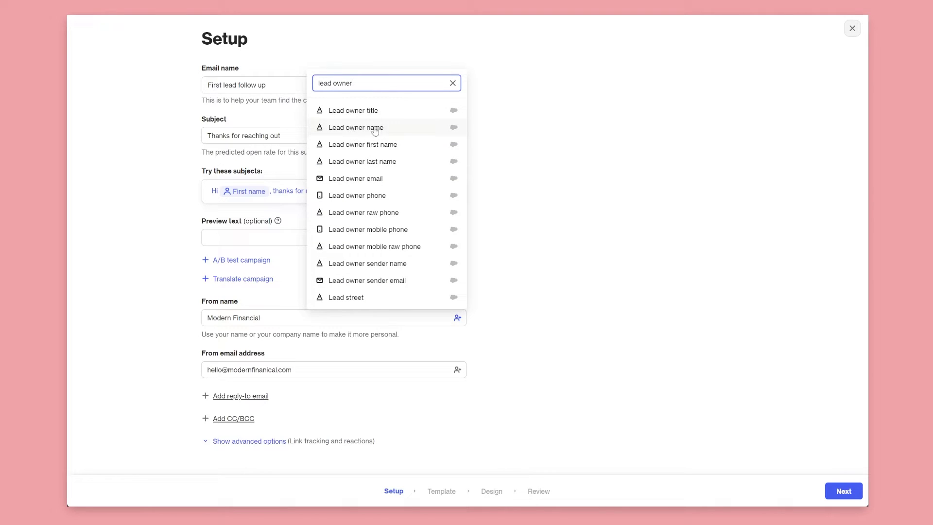
pyautogui.click(356, 135)
pyautogui.click(387, 294)
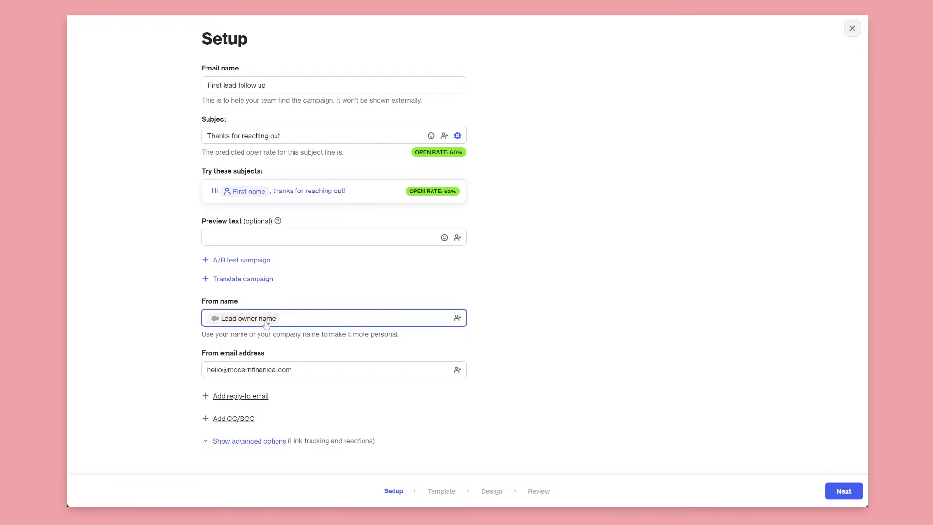
# Step: Set the sender email to the Lead owner email merge tag
pyautogui.press('Tab')
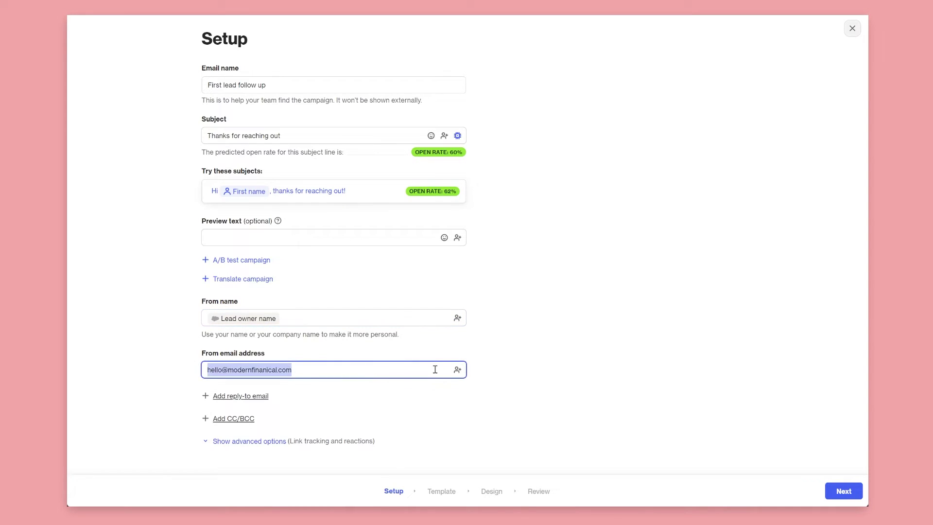
pyautogui.click(458, 369)
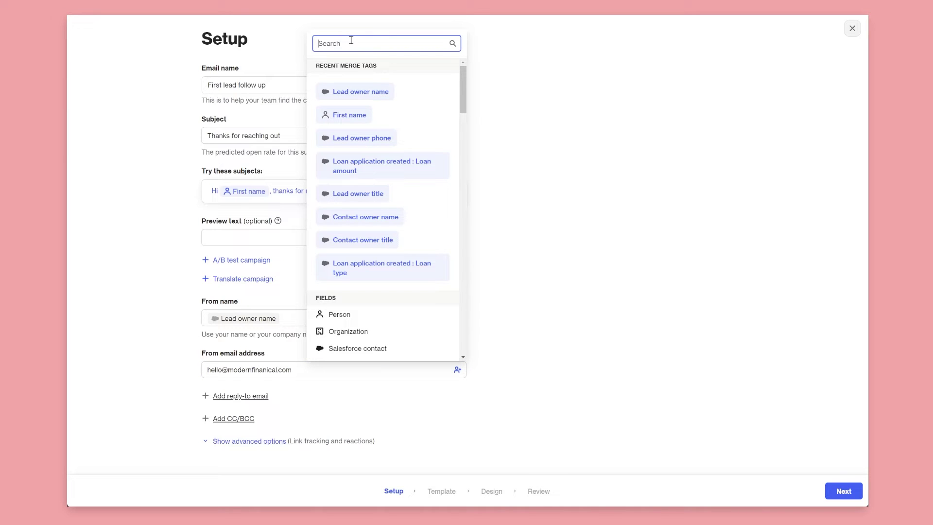
pyautogui.write('lead owner email')
pyautogui.click(356, 420)
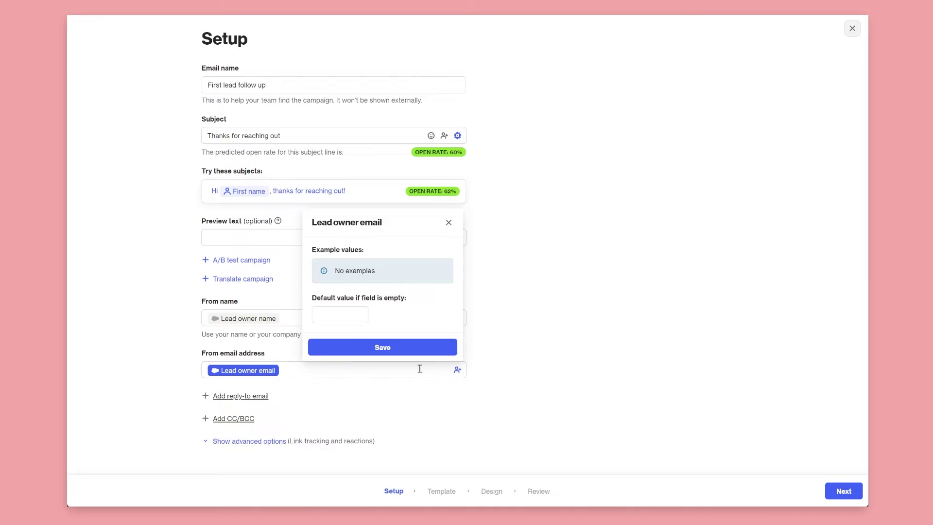
pyautogui.click(419, 369)
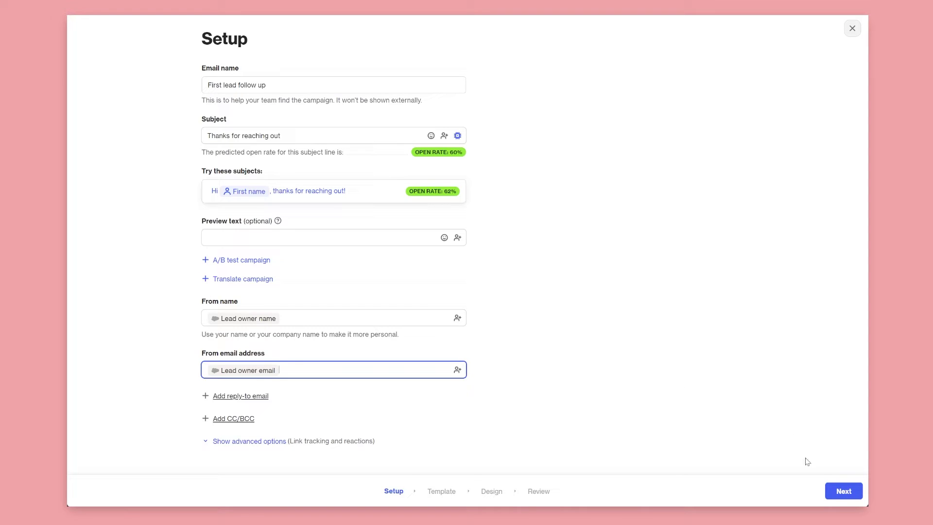
# Step: Pick the Plain text template from the Simple section for the email design
pyautogui.click(844, 491)
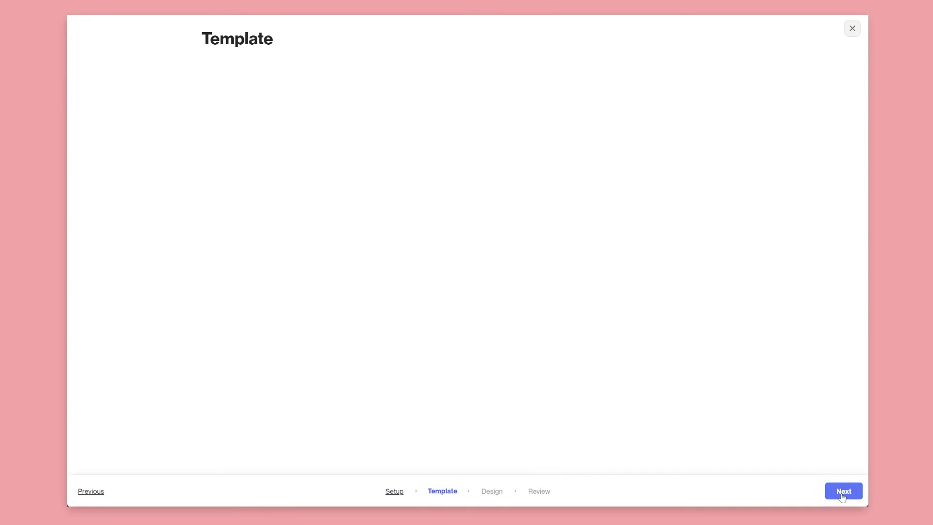
pyautogui.scroll(-10, 398, 366)
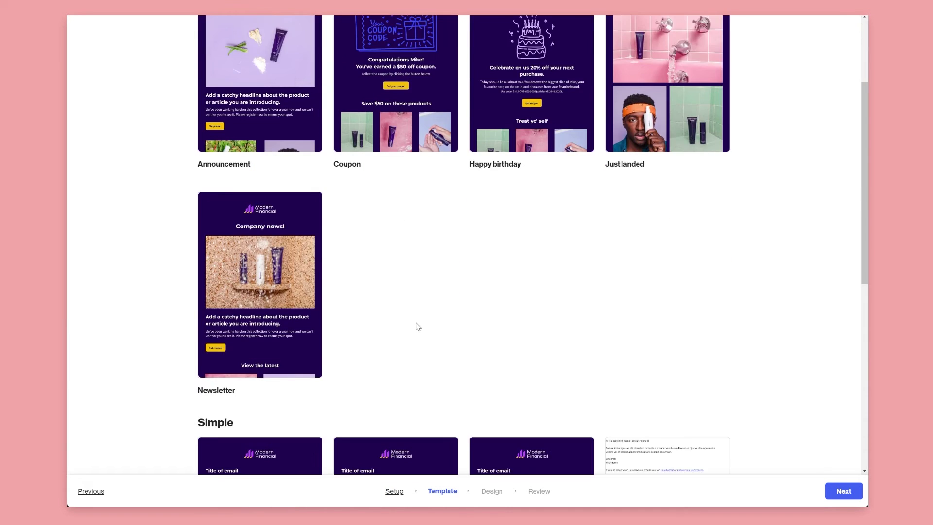
pyautogui.click(683, 168)
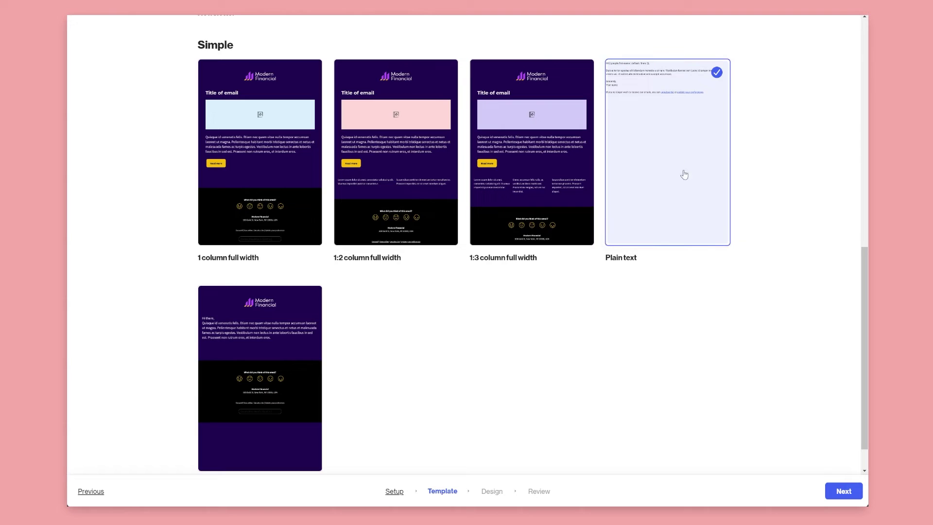
pyautogui.click(843, 491)
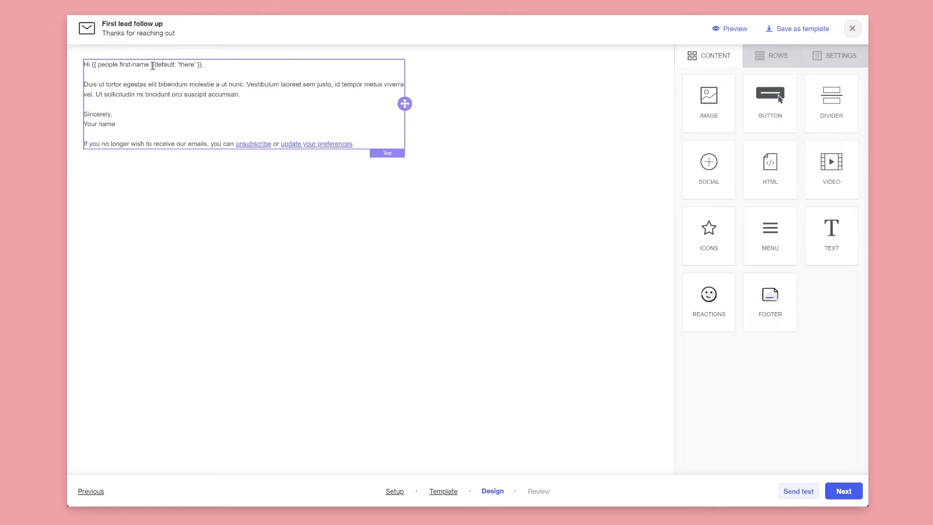
# Step: Replace the placeholder body paragraph with text beginning 'Thank'
pyautogui.click(267, 92)
pyautogui.tripleClick(267, 92)
pyautogui.write('Thanks for reaching out...')
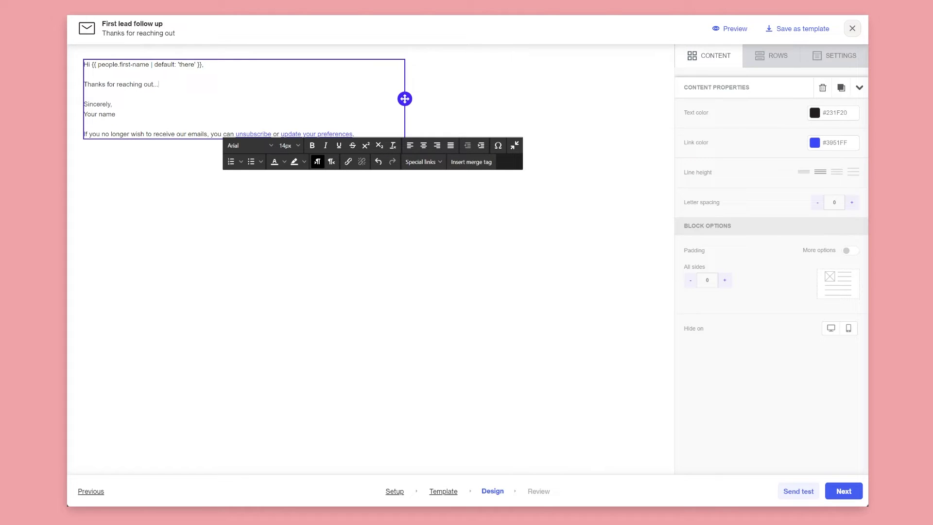
# Step: Replace the 'Your name' sign-off with the Lead owner name merge tag
pyautogui.tripleClick(127, 116)
pyautogui.click(469, 163)
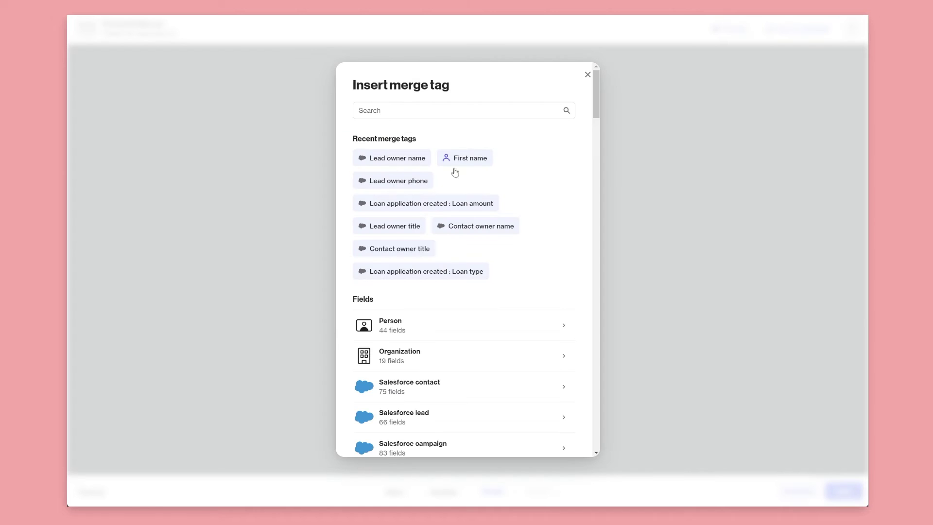
pyautogui.click(408, 163)
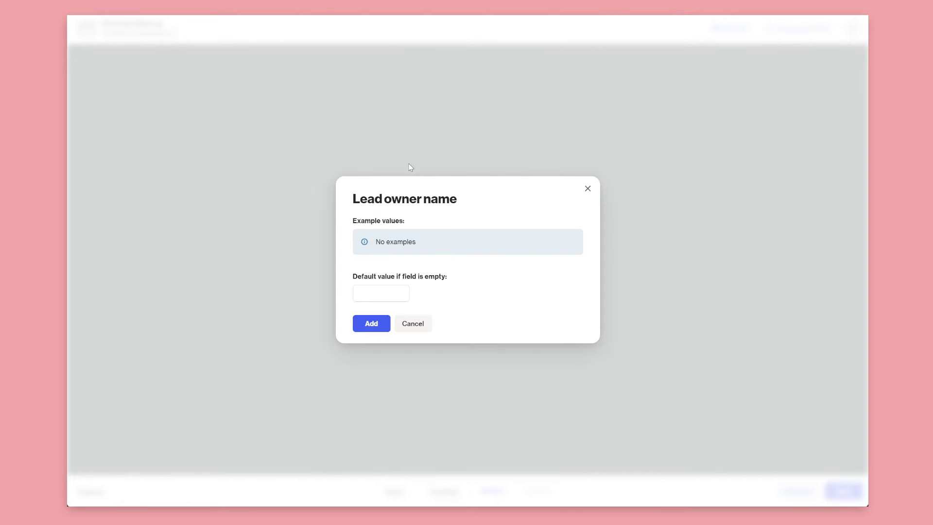
pyautogui.click(372, 323)
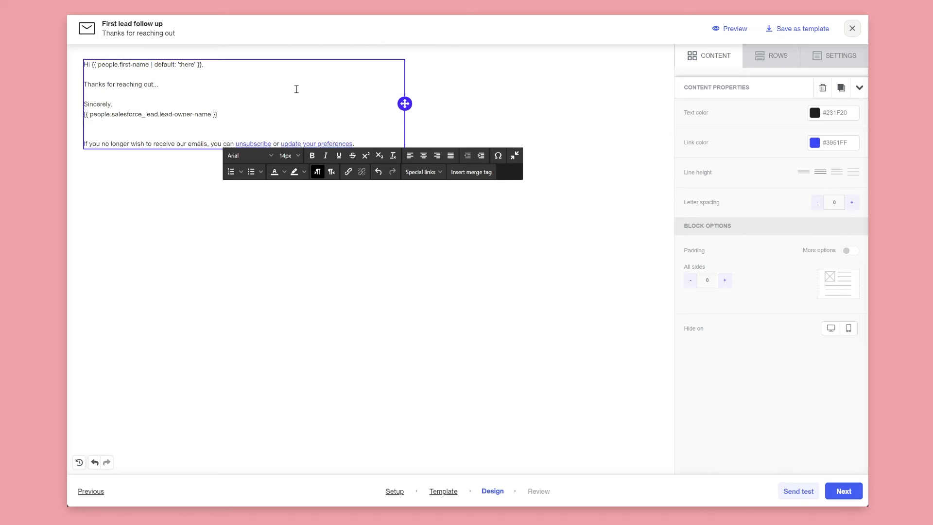
# Step: Insert the Lead owner title merge tag below the owner name
pyautogui.click(478, 173)
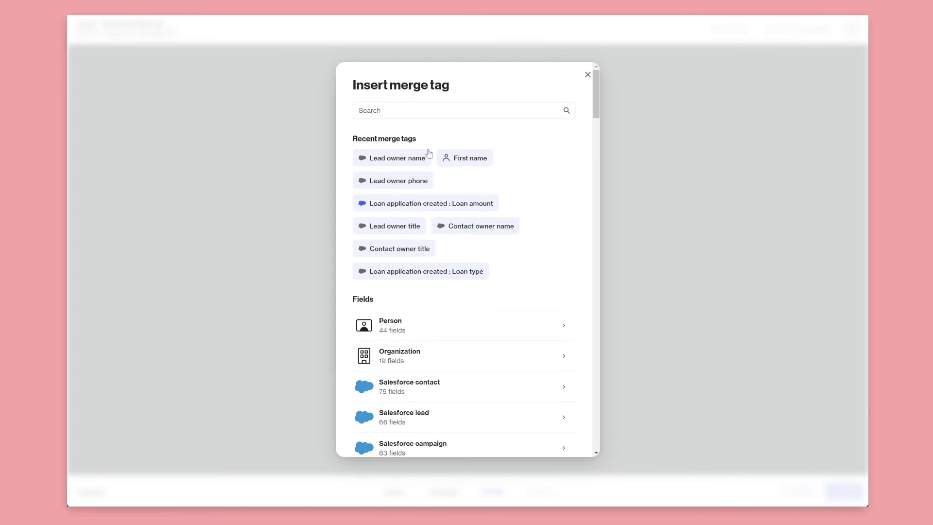
pyautogui.click(403, 111)
pyautogui.write('lead')
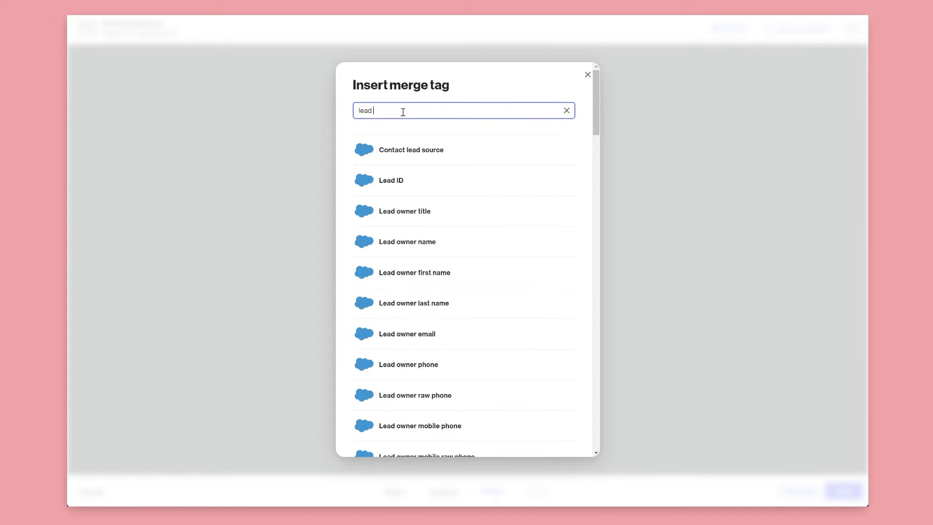
pyautogui.write(' owner')
pyautogui.click(406, 147)
pyautogui.click(369, 322)
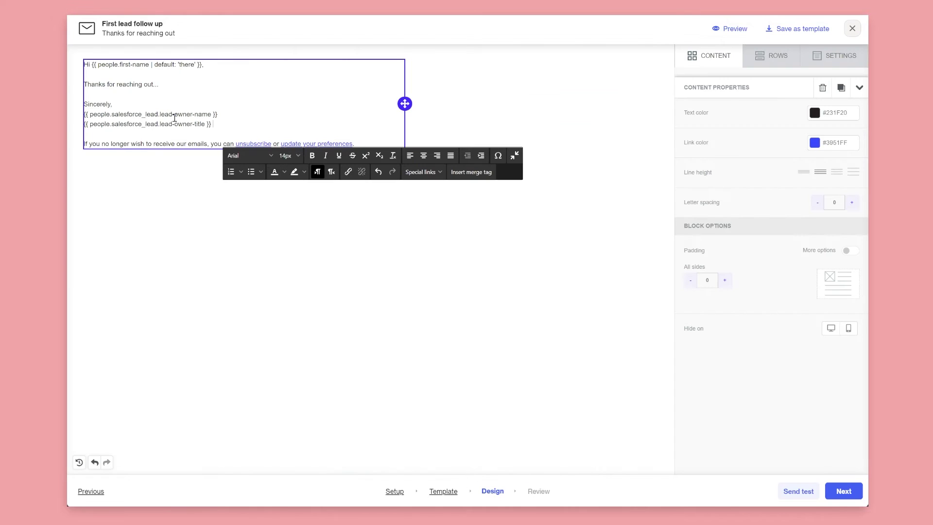
# Step: Make the lead owner name line bold and check its formatting
pyautogui.tripleClick(219, 114)
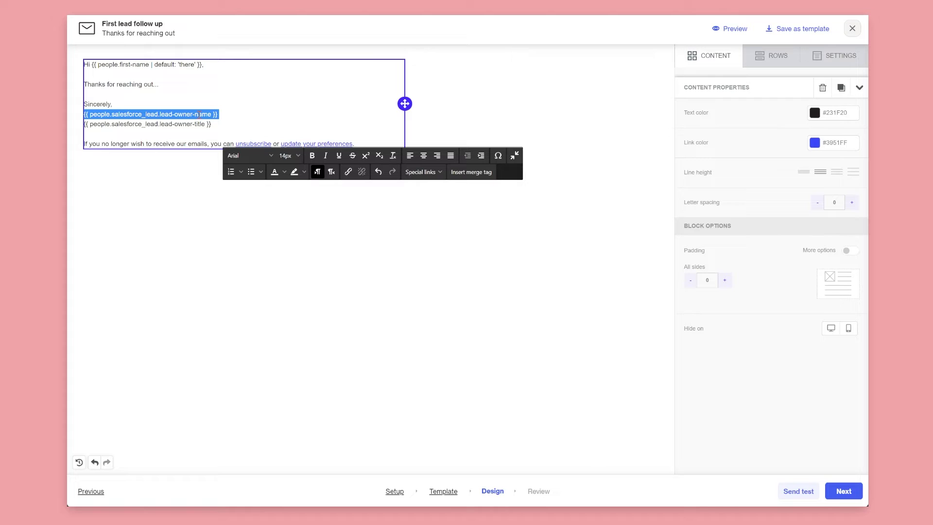
pyautogui.hotkey('ctrl', 'b')
pyautogui.click(160, 91)
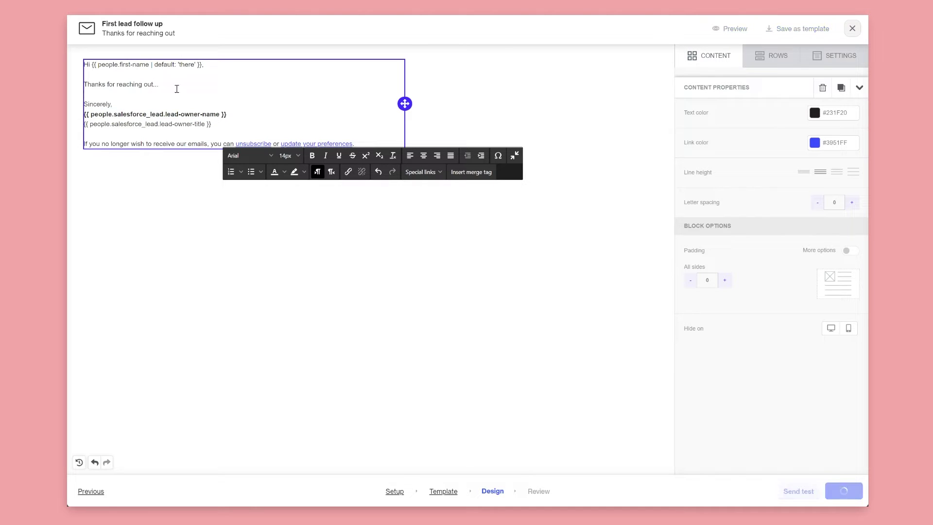
pyautogui.click(165, 114)
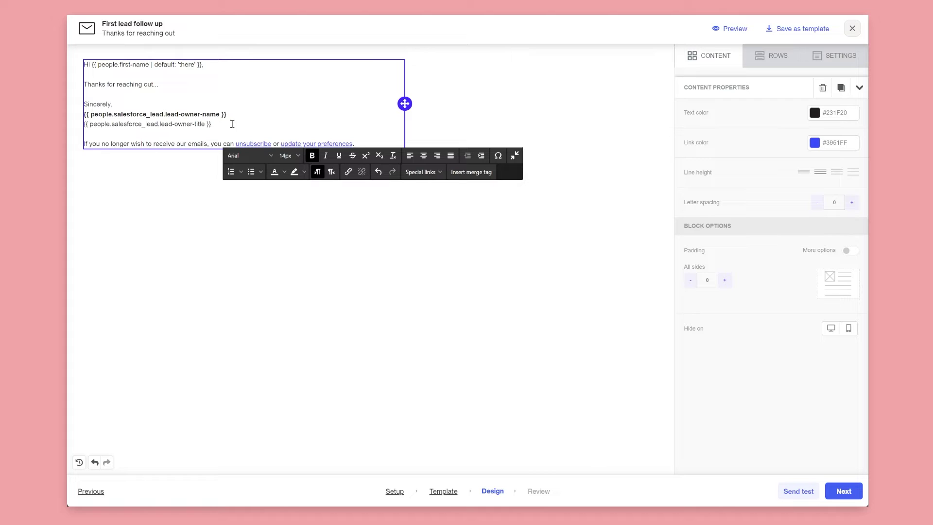
pyautogui.moveTo(234, 129); pyautogui.dragTo(82, 124)
# Step: Open the Salesforce user's Personal Information page from the profile menu and review its Phone and email fields
pyautogui.click(217, 123)
pyautogui.moveTo(218, 123); pyautogui.dragTo(121, 114)
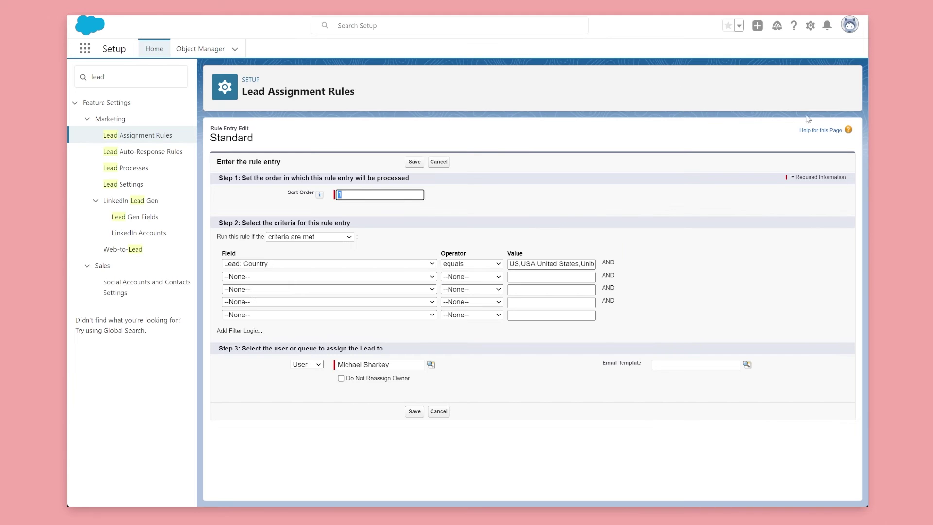
pyautogui.click(640, 126)
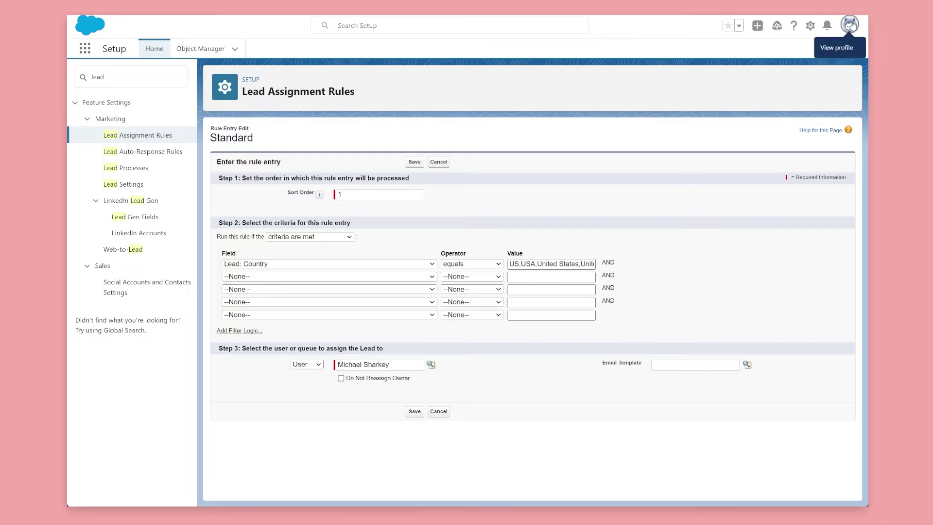
pyautogui.click(850, 26)
pyautogui.click(850, 26)
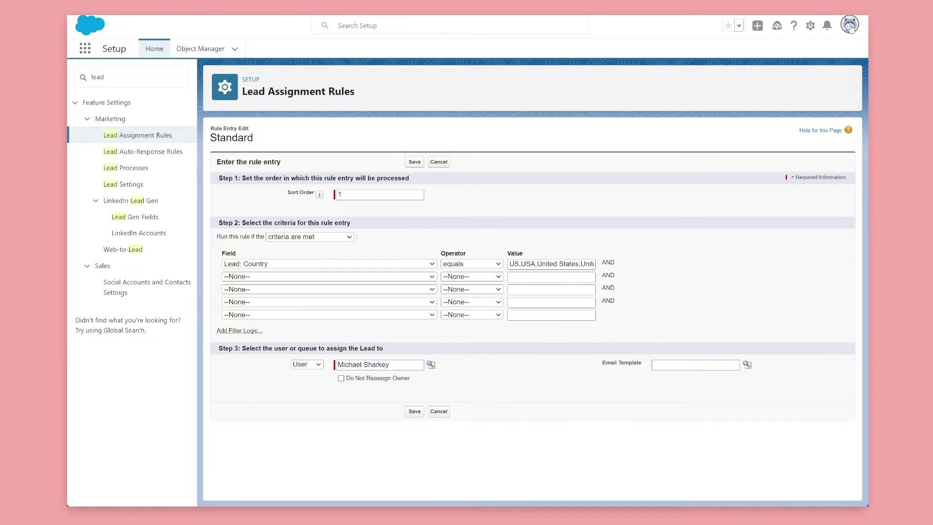
pyautogui.click(723, 79)
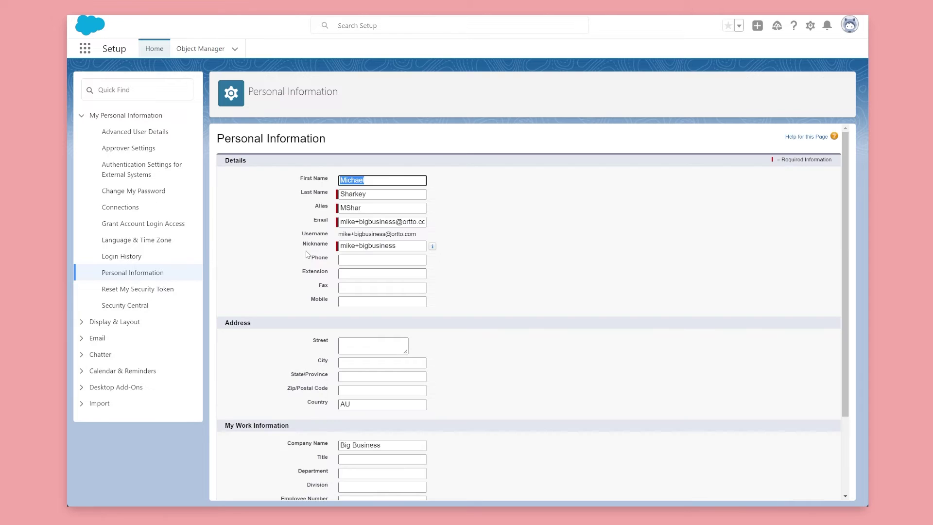
pyautogui.click(344, 261)
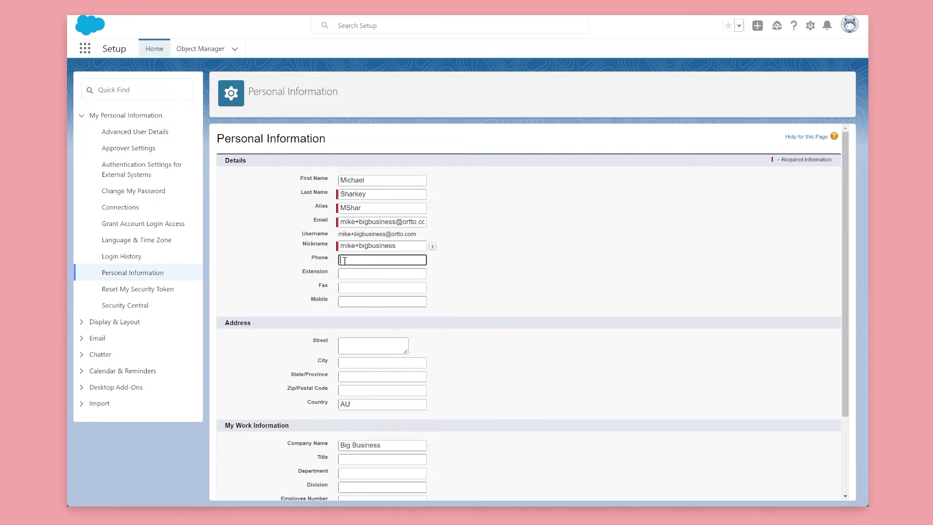
pyautogui.moveTo(353, 224); pyautogui.dragTo(481, 225)
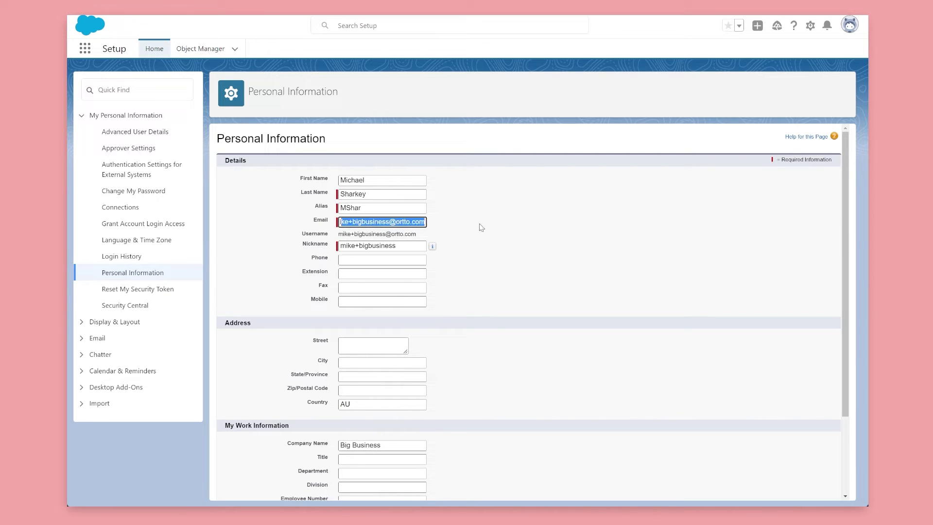
pyautogui.click(438, 287)
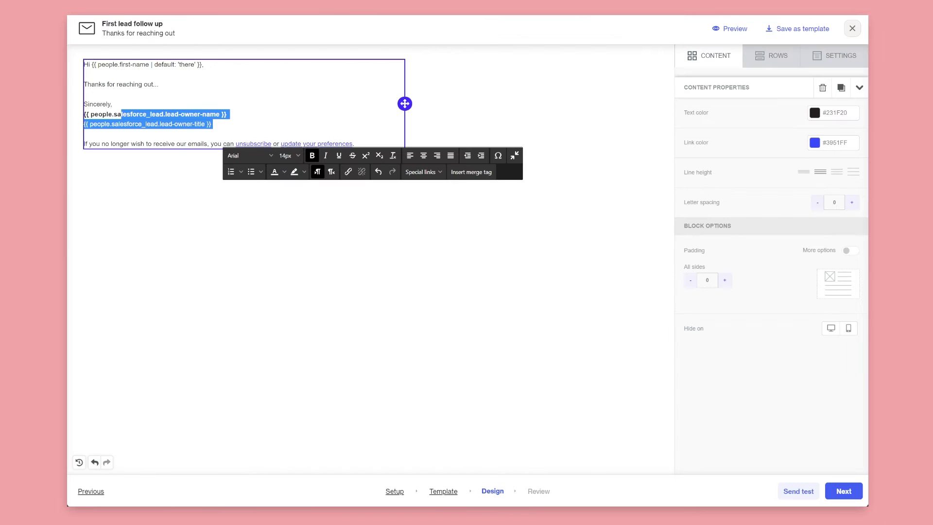
# Step: Review the First lead follow up email and publish it to the journey
pyautogui.click(239, 121)
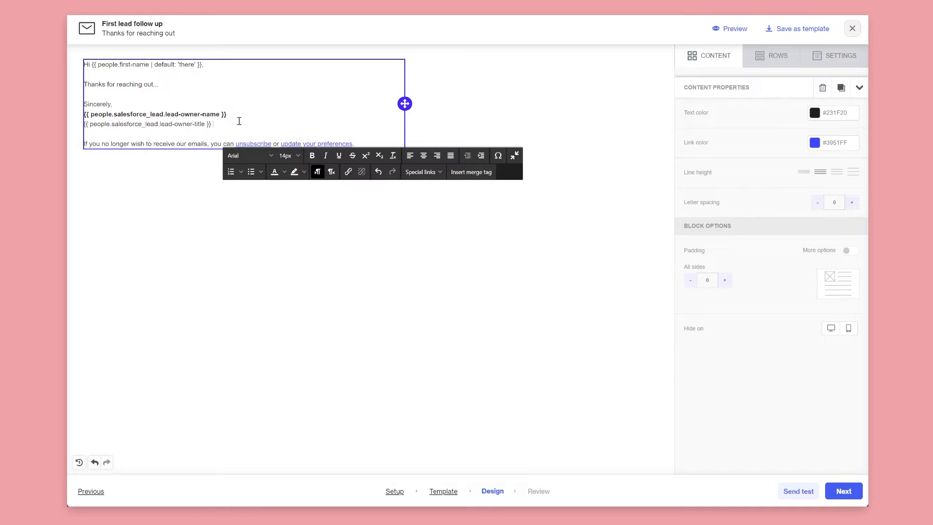
pyautogui.click(853, 499)
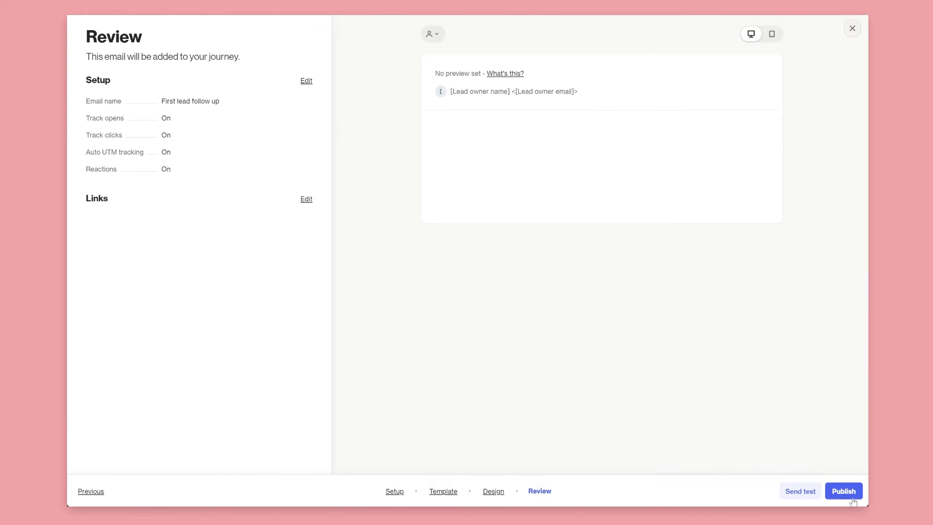
pyautogui.click(853, 493)
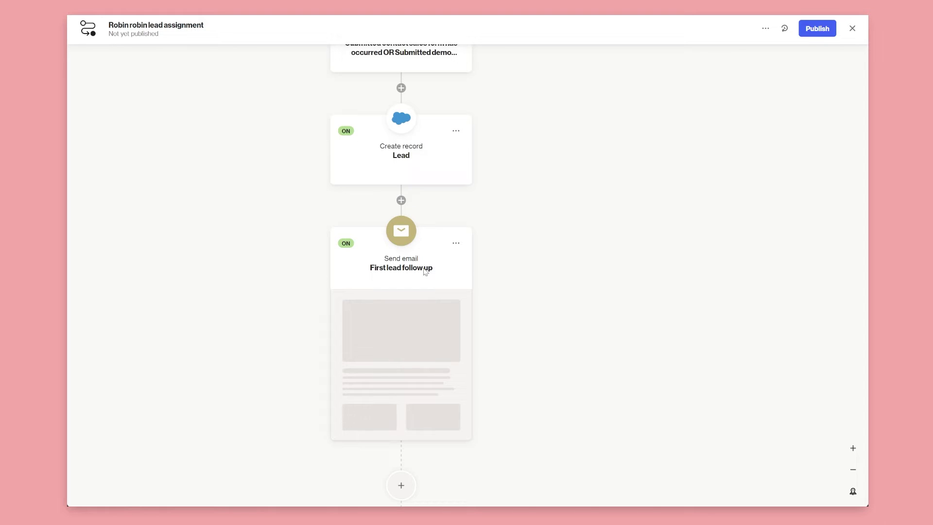
# Step: Insert a Salesforce Create record action right after the Lead step
pyautogui.scroll(-3, 422, 322)
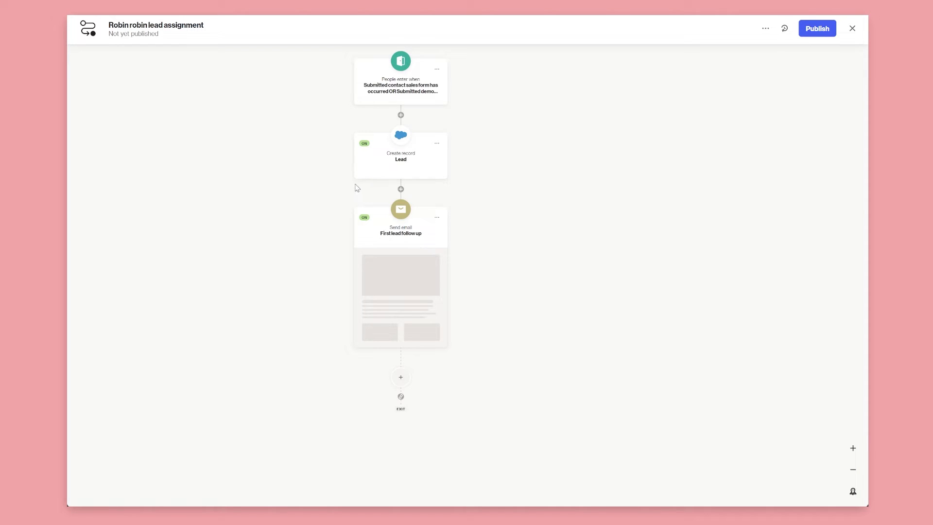
pyautogui.scroll(4, 463, 218)
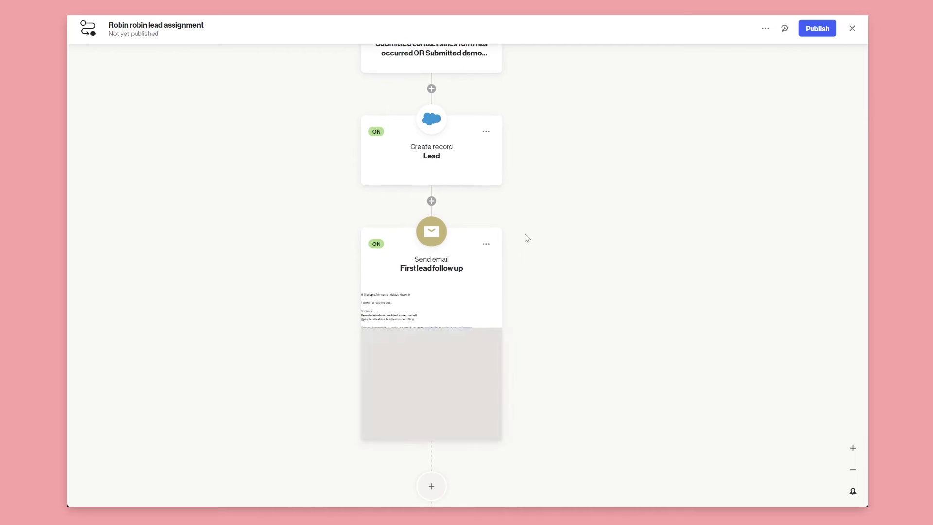
pyautogui.click(431, 200)
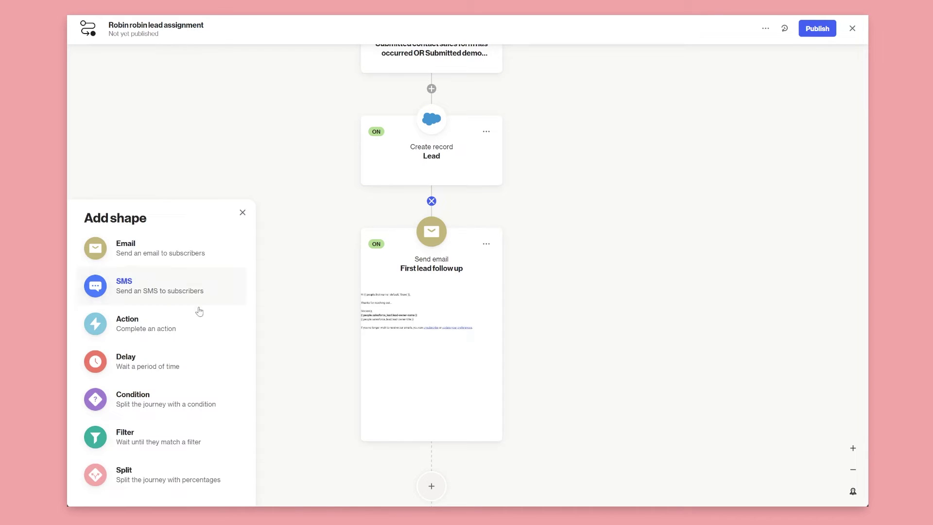
pyautogui.click(148, 321)
pyautogui.scroll(-4, 135, 329)
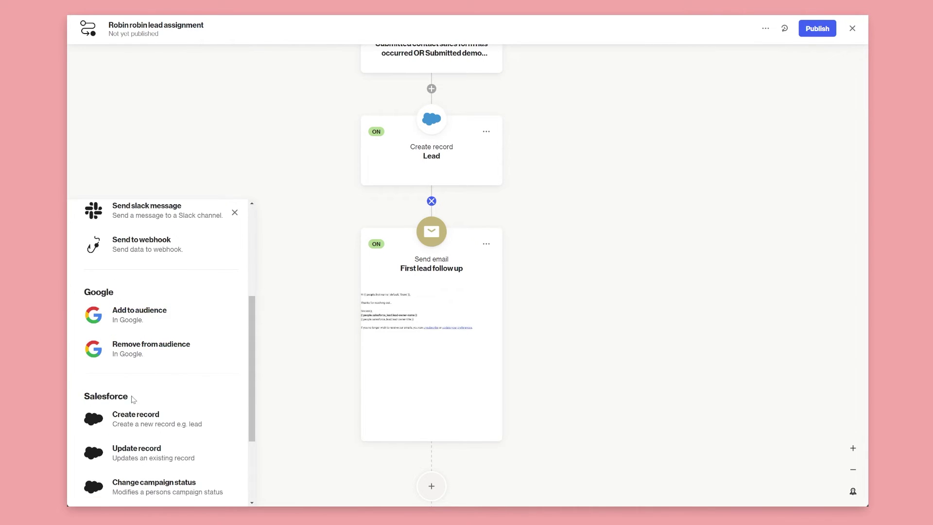
pyautogui.click(134, 425)
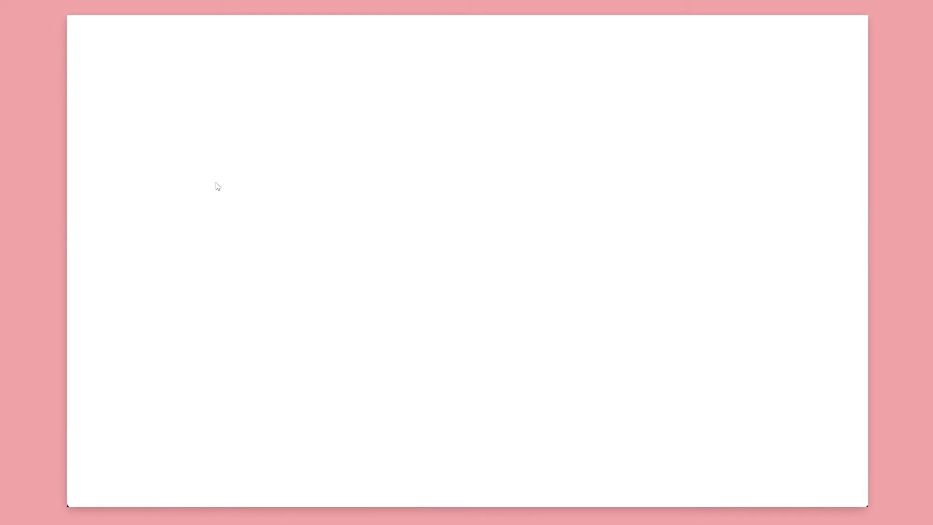
# Step: Make the record a Task due Today, with status Not Started and subject Call
pyautogui.click(240, 104)
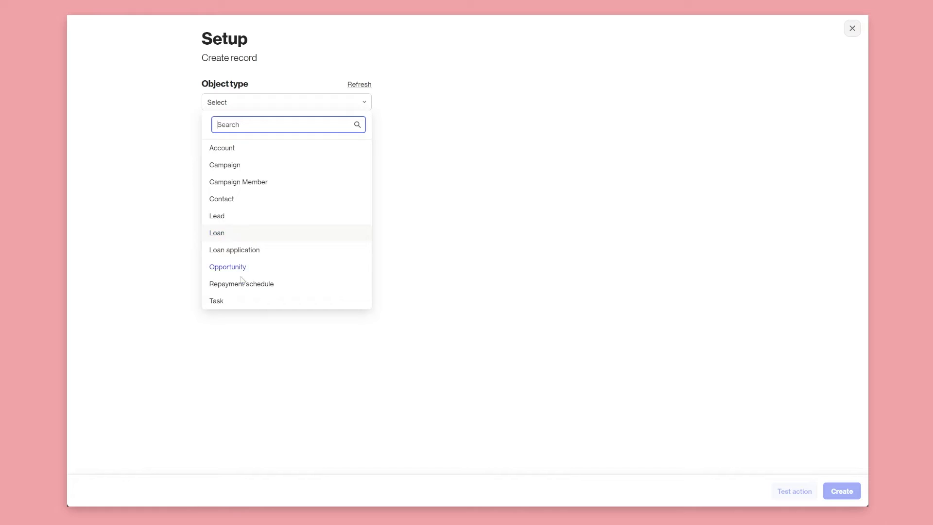
pyautogui.click(233, 302)
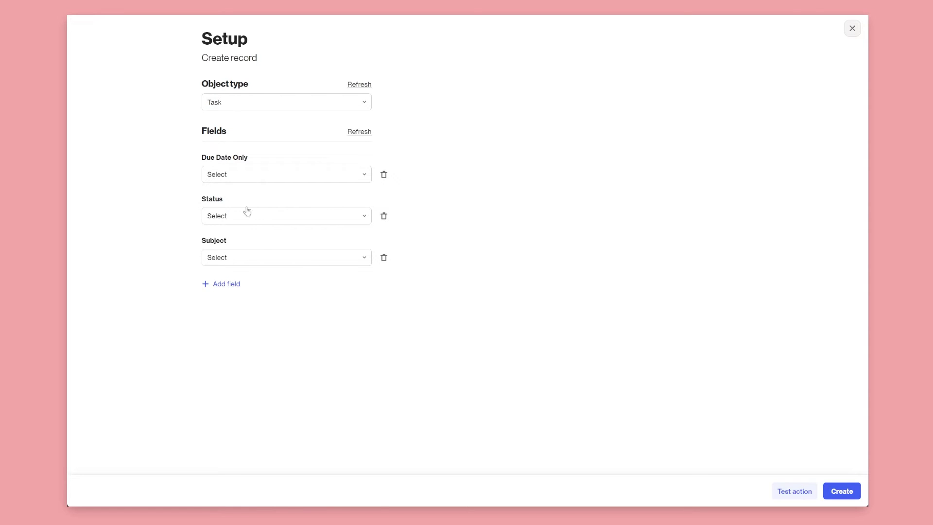
pyautogui.click(244, 179)
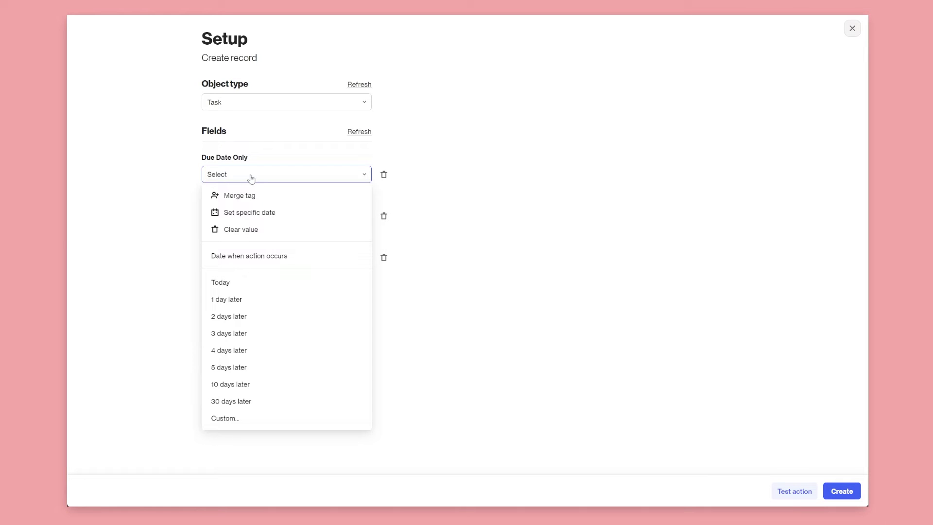
pyautogui.click(231, 286)
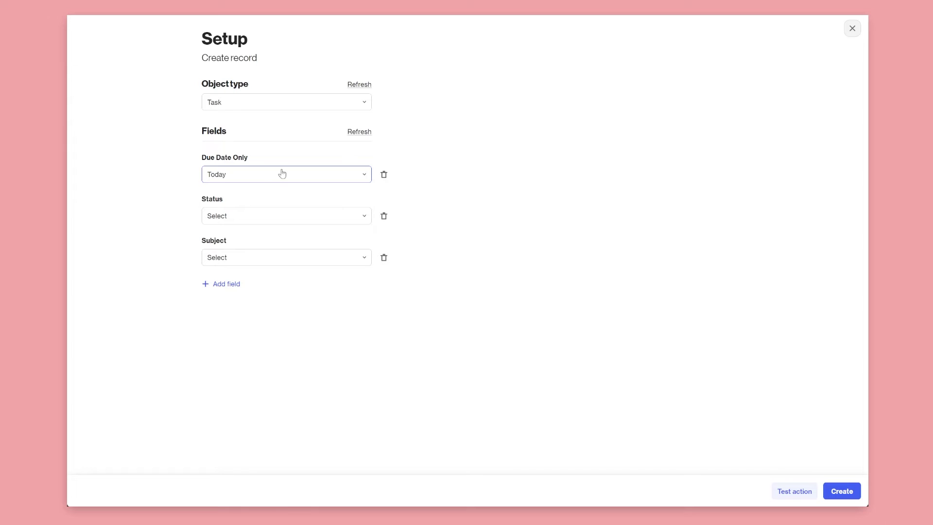
pyautogui.click(250, 223)
pyautogui.click(227, 314)
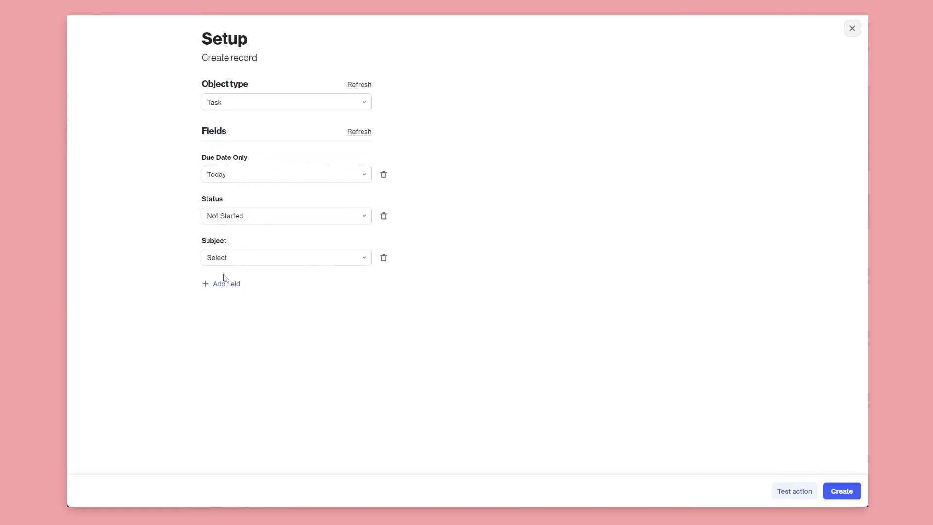
pyautogui.click(241, 255)
pyautogui.click(219, 305)
# Step: Add a Priority field to the task set to High
pyautogui.click(232, 290)
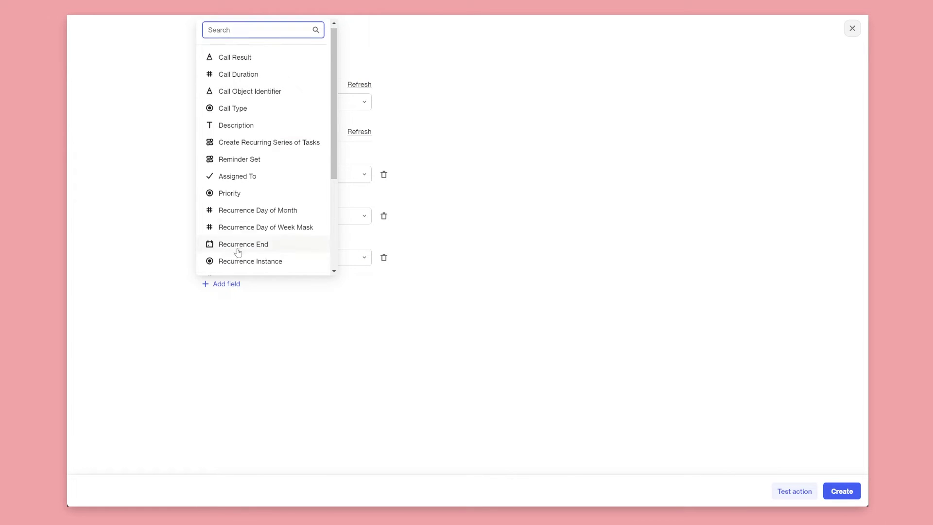
pyautogui.scroll(-3, 241, 255)
pyautogui.scroll(3, 250, 144)
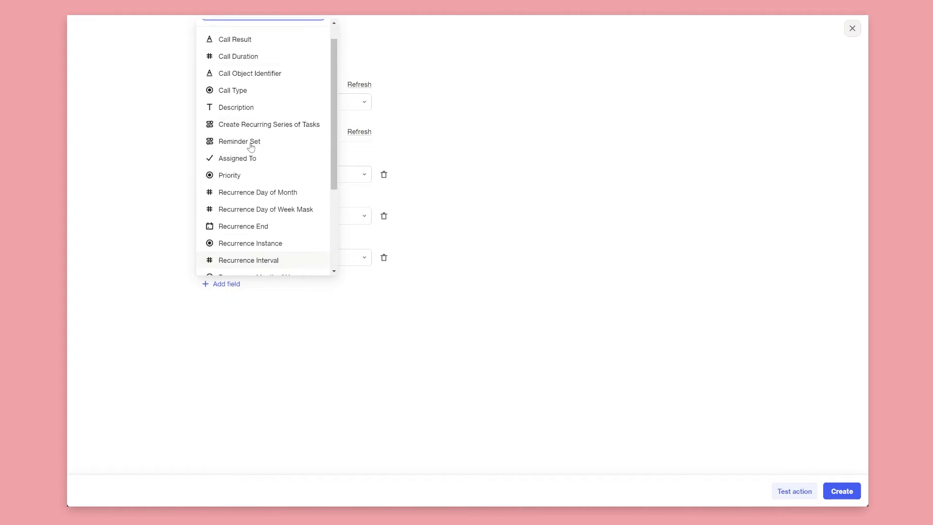
pyautogui.click(238, 197)
pyautogui.click(226, 298)
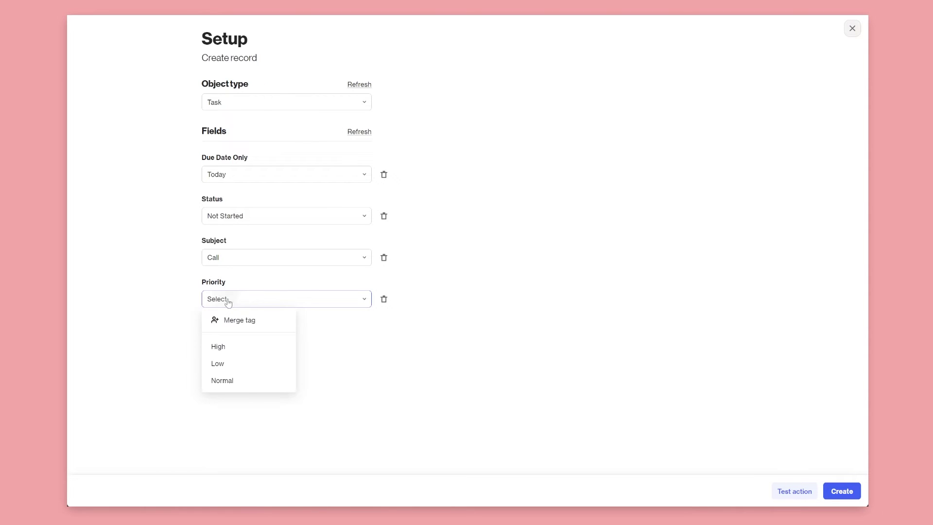
pyautogui.click(228, 349)
# Step: Add a Description reading 'Please call' plus the Phone number merge tag, then create the step
pyautogui.click(223, 331)
pyautogui.scroll(-2, 250, 243)
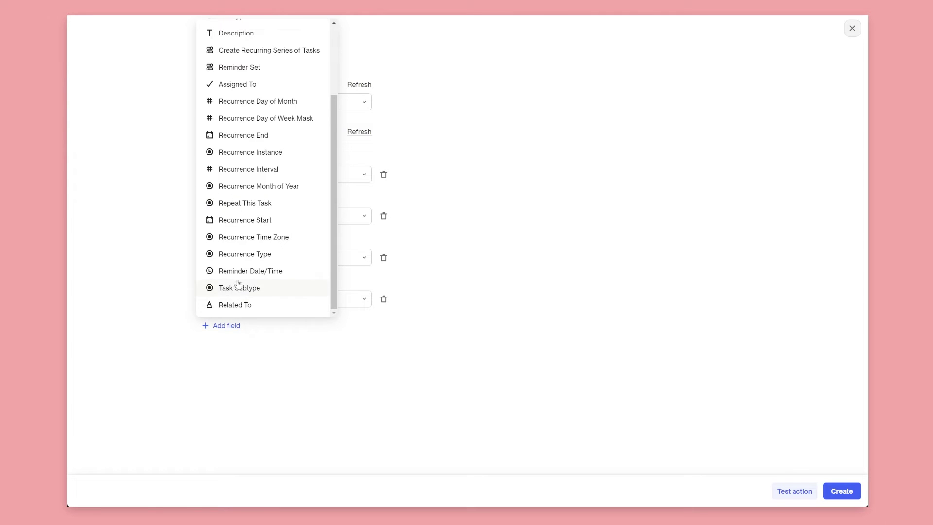
pyautogui.scroll(5, 238, 282)
pyautogui.click(222, 128)
pyautogui.click(270, 342)
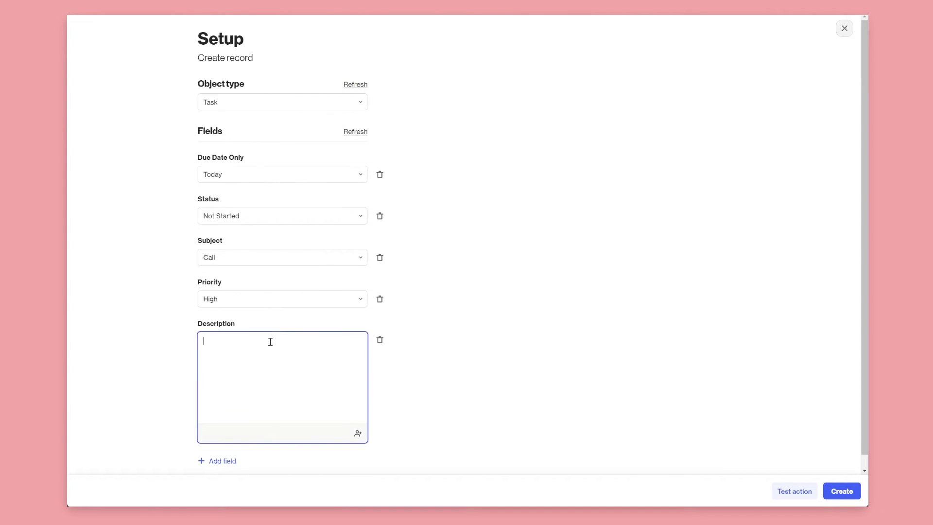
pyautogui.click(357, 433)
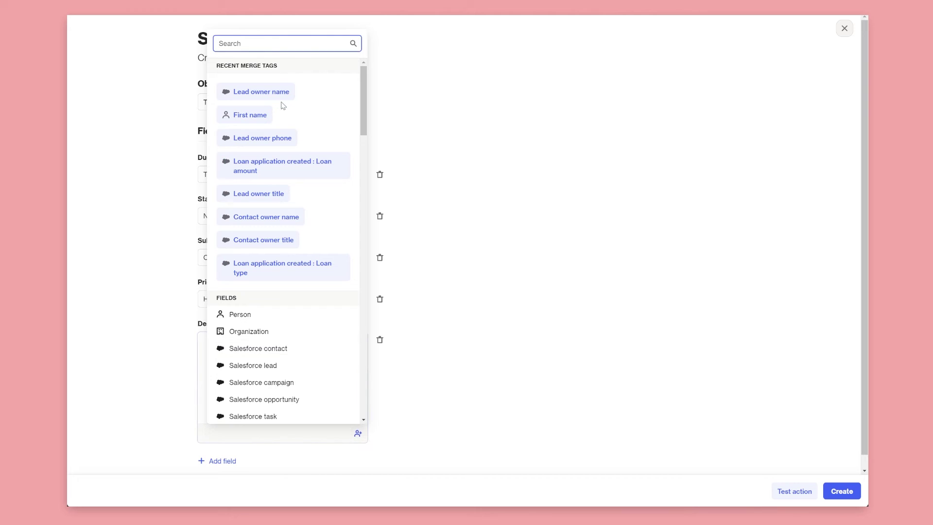
pyautogui.write('phone')
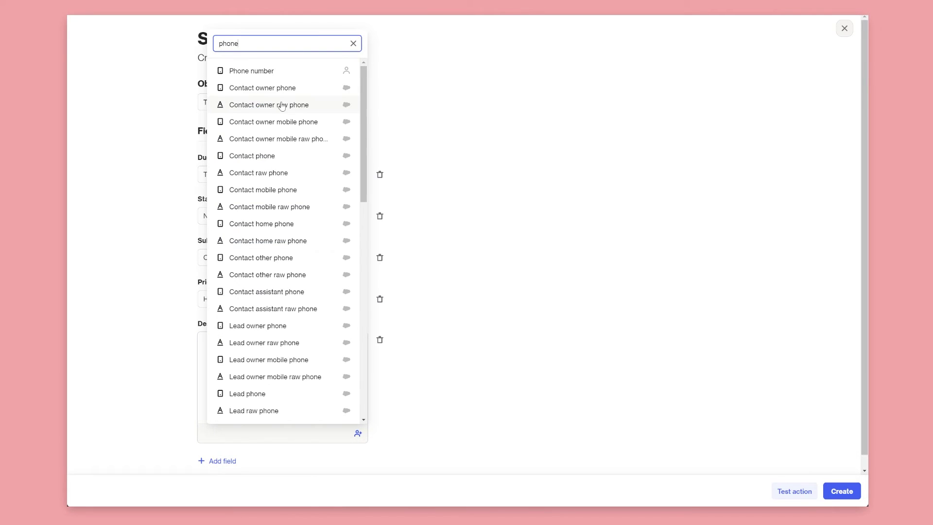
pyautogui.click(278, 76)
pyautogui.click(288, 408)
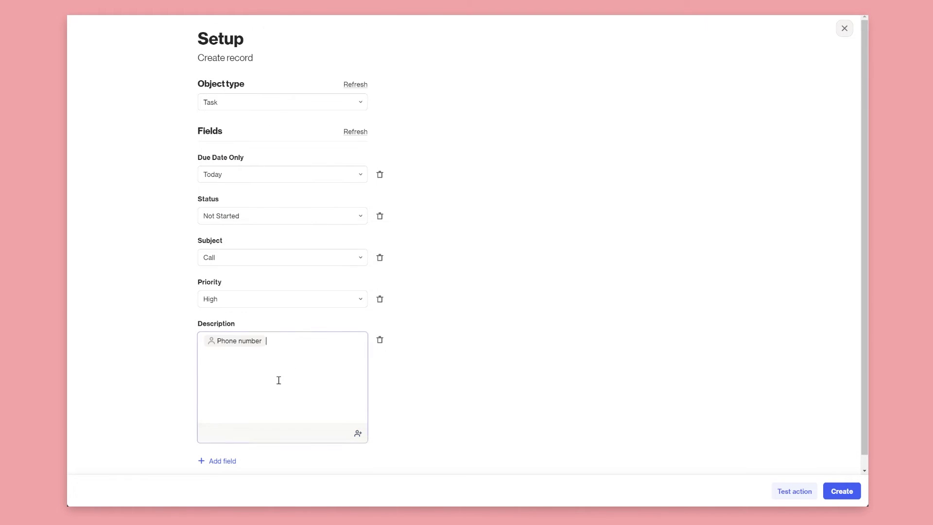
pyautogui.click(290, 354)
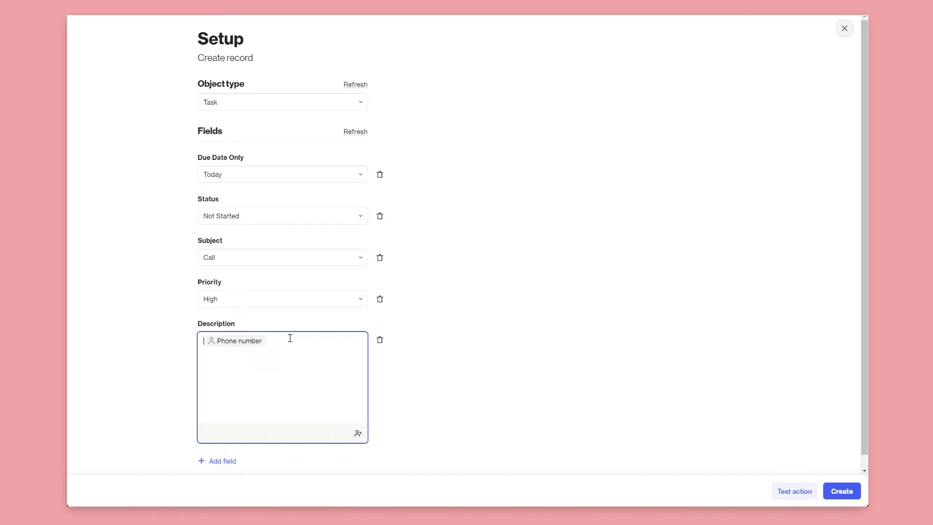
pyautogui.write('Please call')
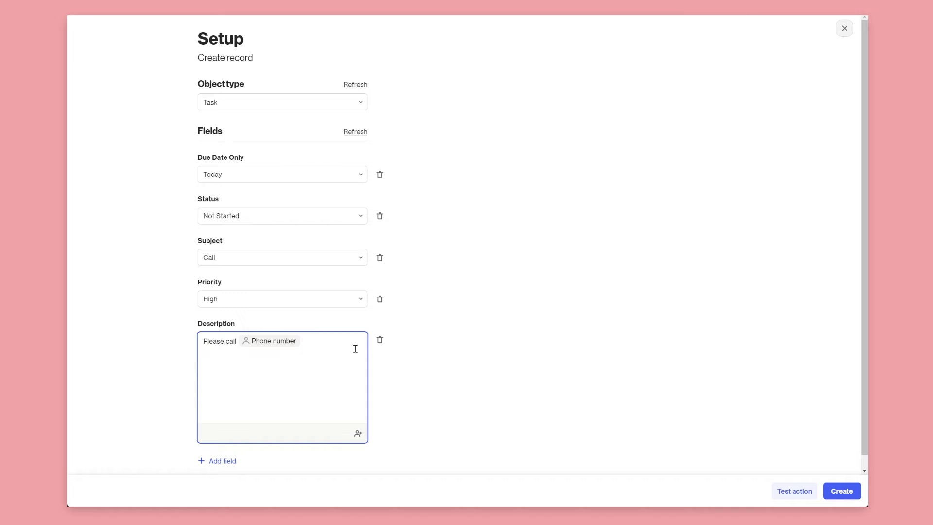
pyautogui.click(453, 378)
pyautogui.click(838, 502)
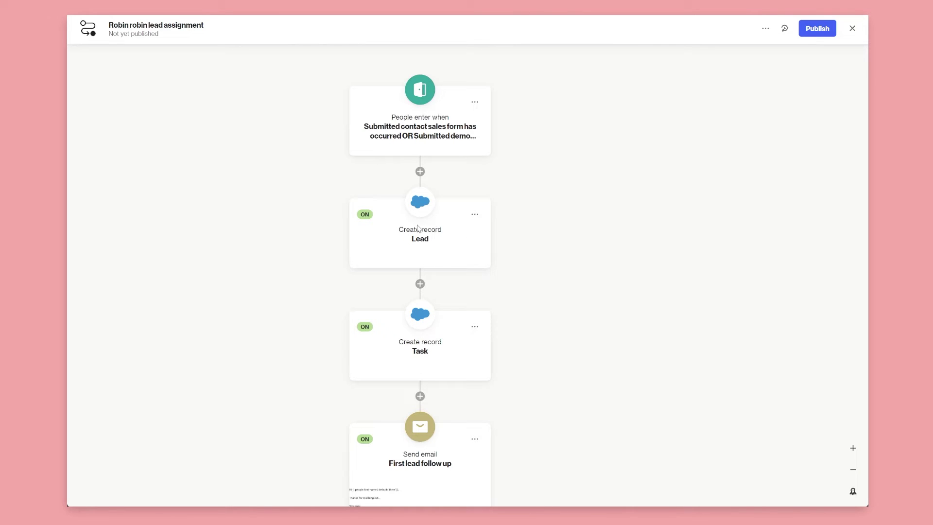
pyautogui.scroll(-2, 418, 229)
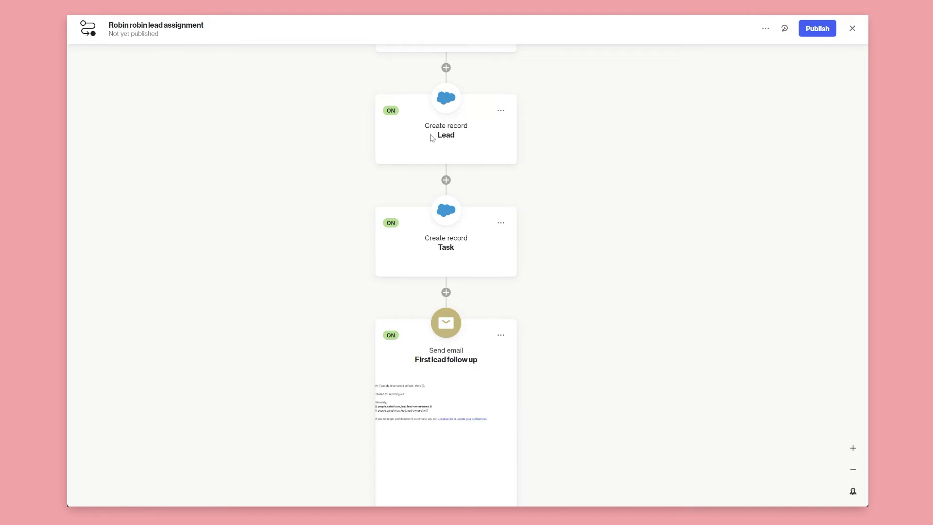
pyautogui.scroll(-3, 436, 254)
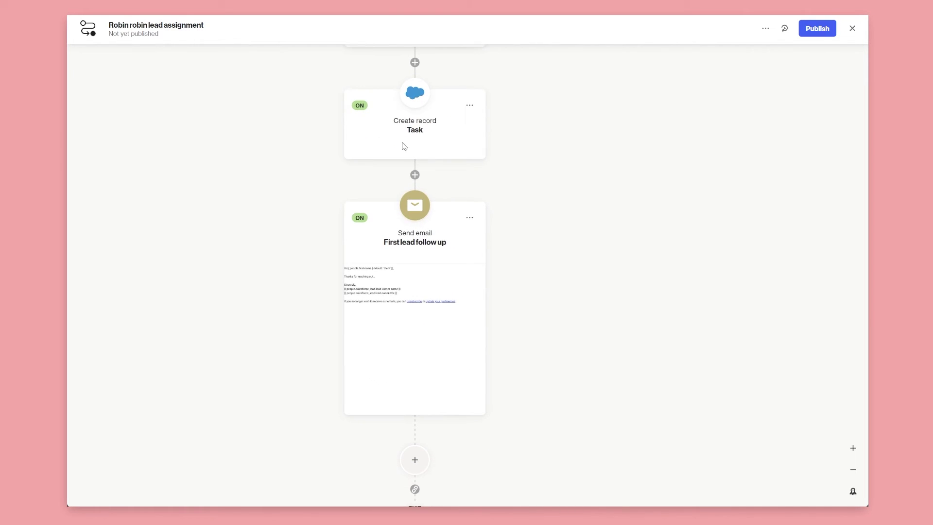
pyautogui.scroll(-1, 473, 261)
pyautogui.scroll(-5, 506, 225)
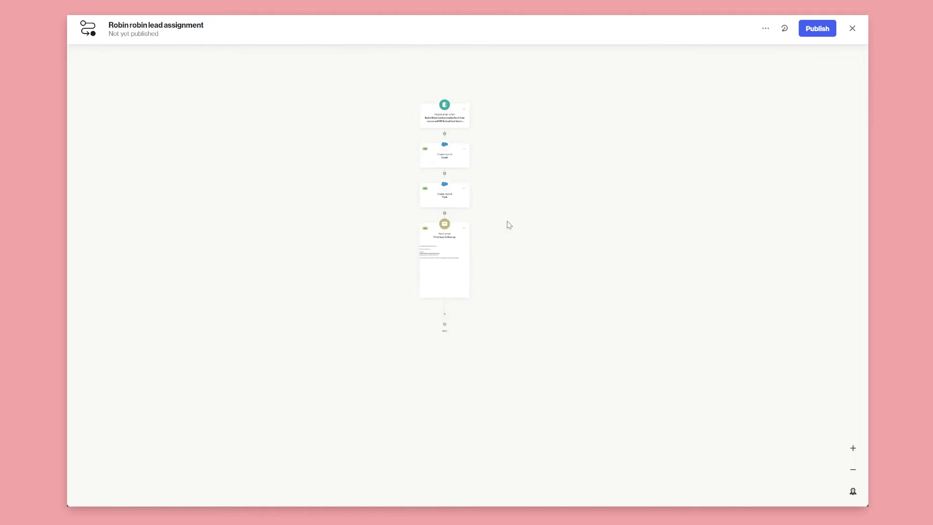
pyautogui.scroll(5, 458, 286)
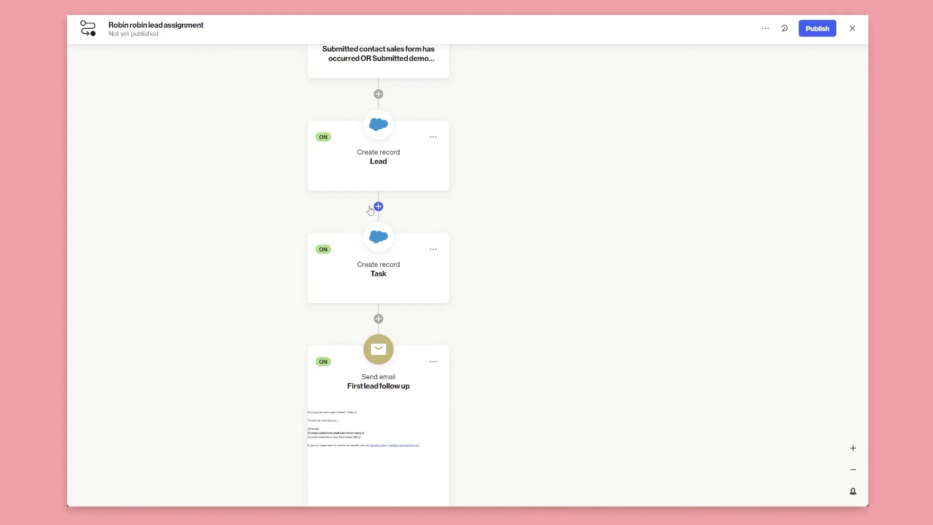
pyautogui.moveTo(496, 221); pyautogui.dragTo(546, 304)
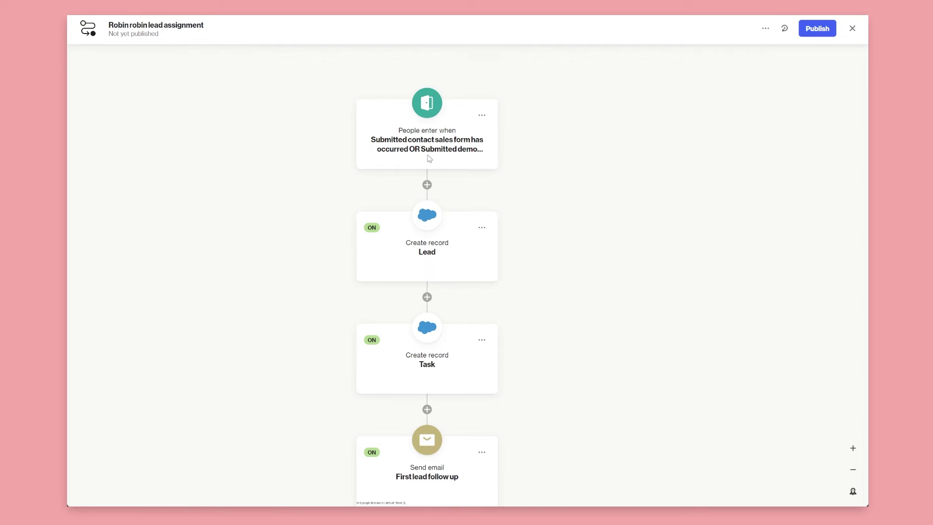
# Step: Insert a new condition after the trigger with the rule Country is Canada
pyautogui.click(427, 185)
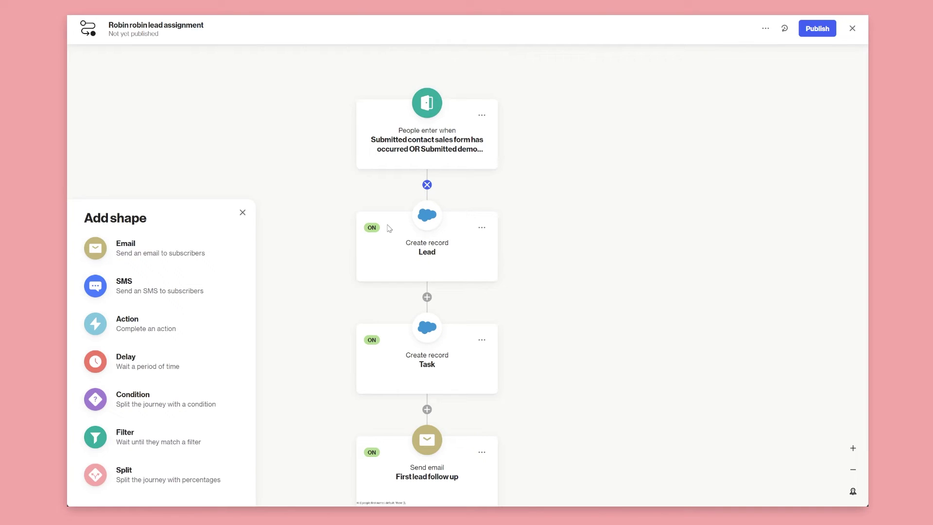
pyautogui.click(139, 411)
pyautogui.click(154, 451)
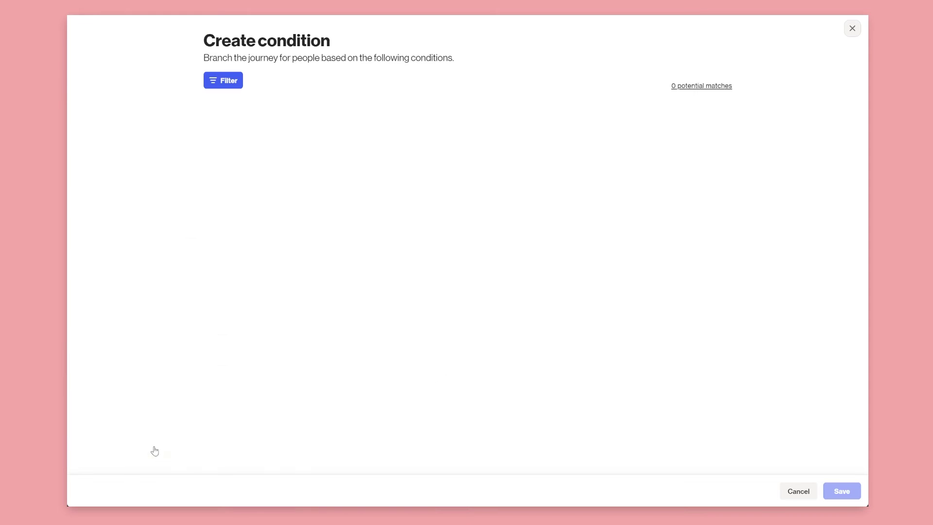
pyautogui.click(228, 86)
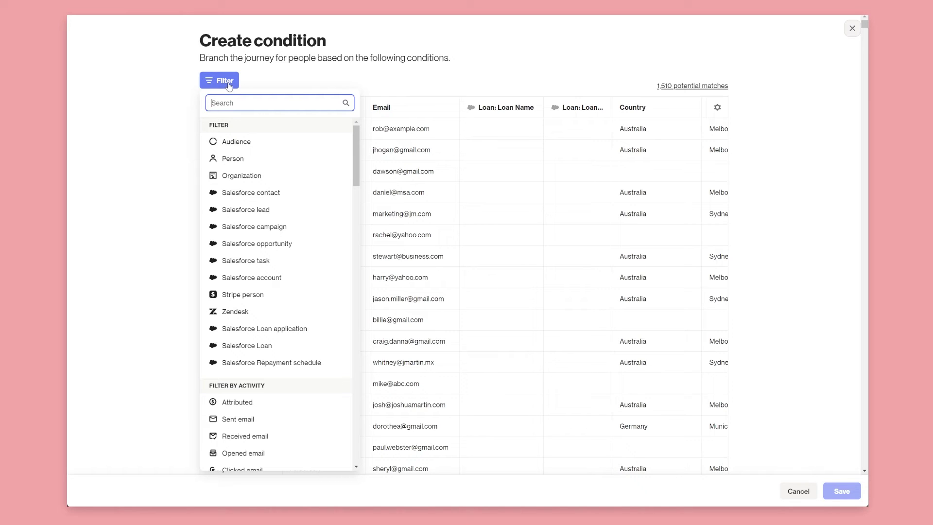
pyautogui.write('country')
pyautogui.click(254, 145)
pyautogui.click(271, 138)
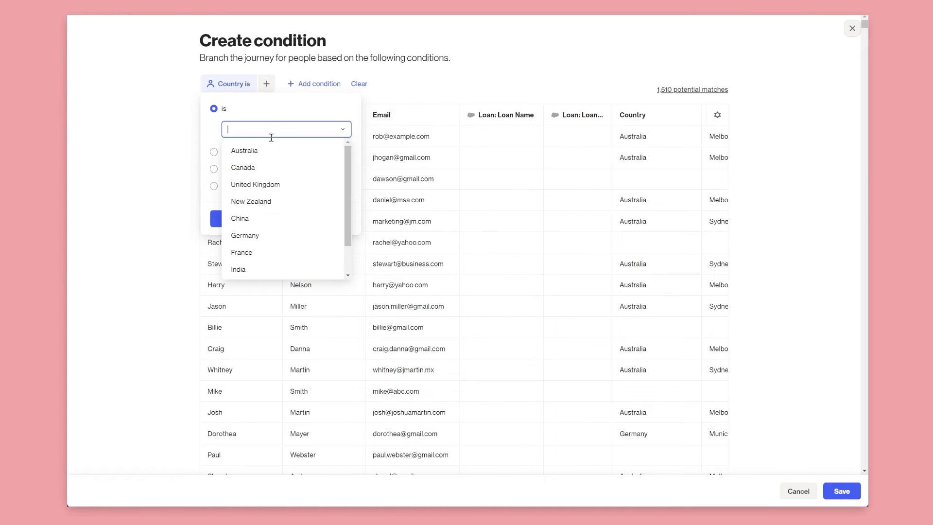
pyautogui.click(242, 167)
pyautogui.click(224, 217)
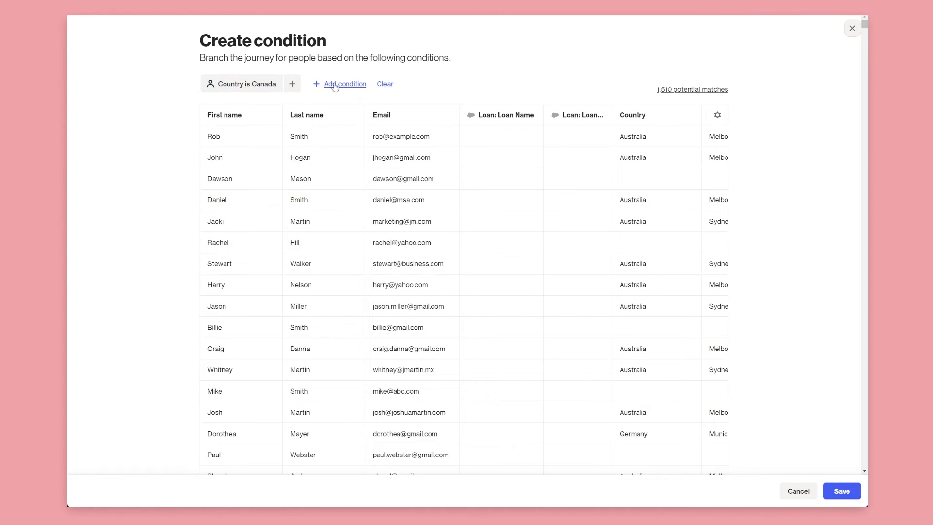
# Step: Add Country is United States, combine the two rules with OR, and save
pyautogui.click(335, 84)
pyautogui.write('country')
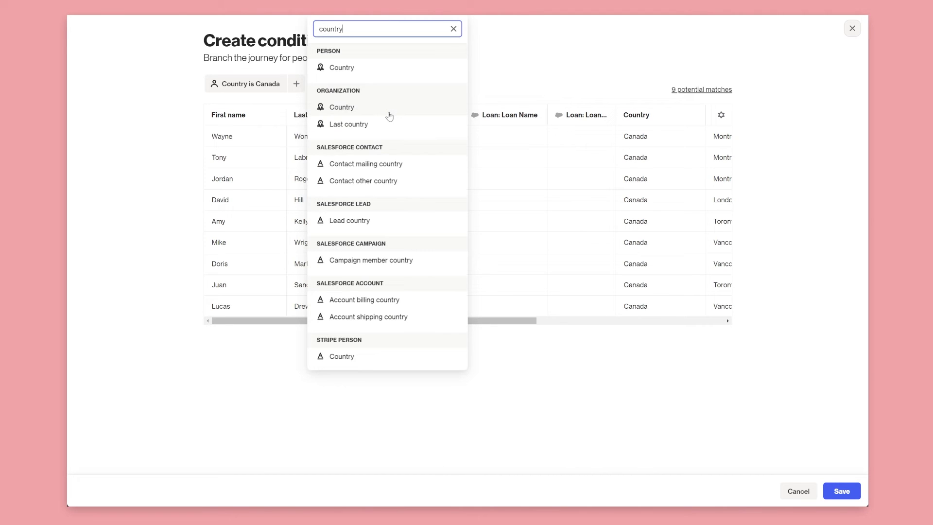
pyautogui.click(383, 69)
pyautogui.click(396, 128)
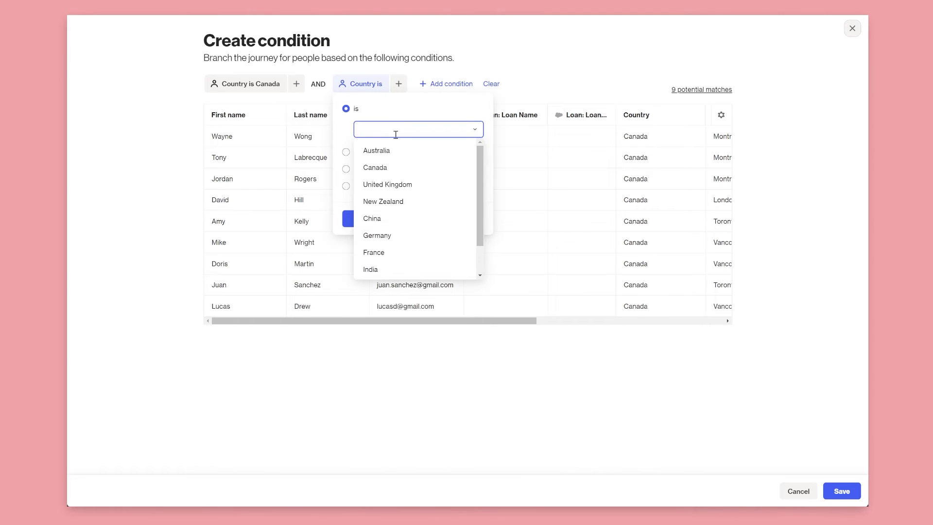
pyautogui.write('united')
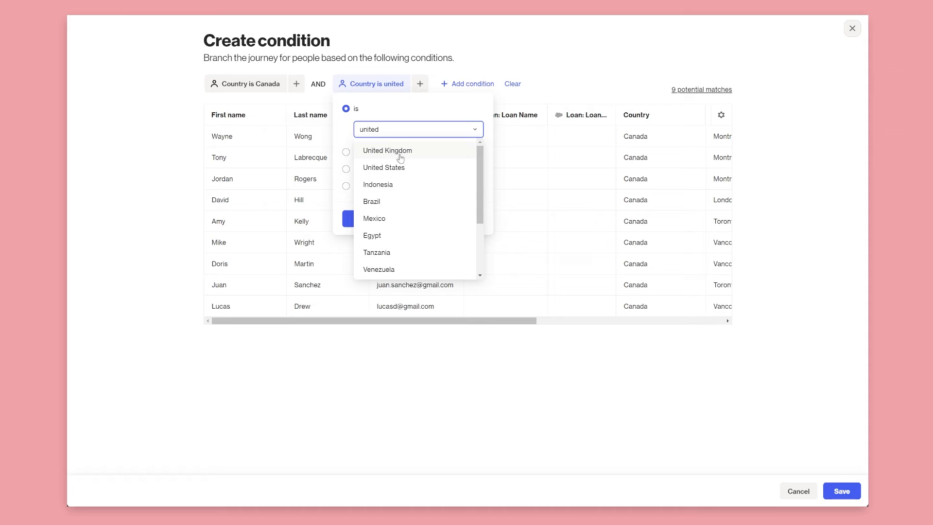
pyautogui.click(401, 168)
pyautogui.click(413, 218)
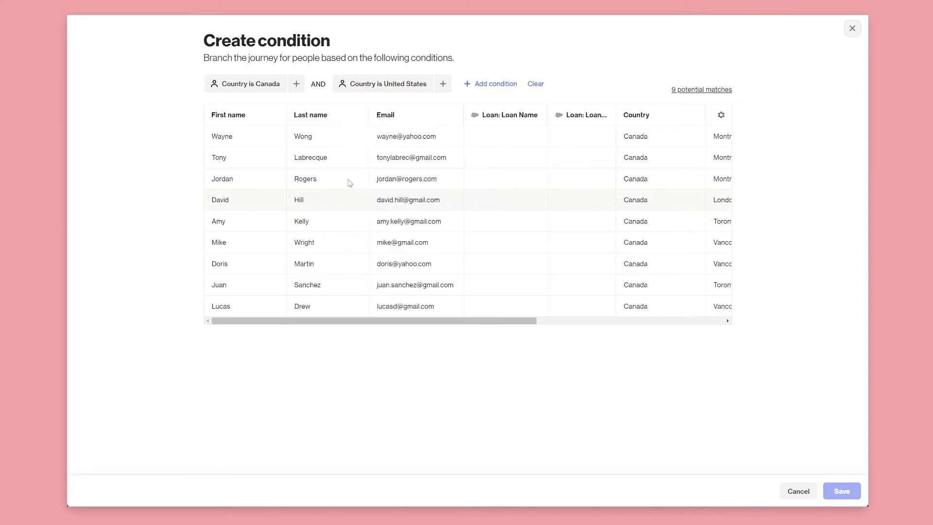
pyautogui.click(319, 83)
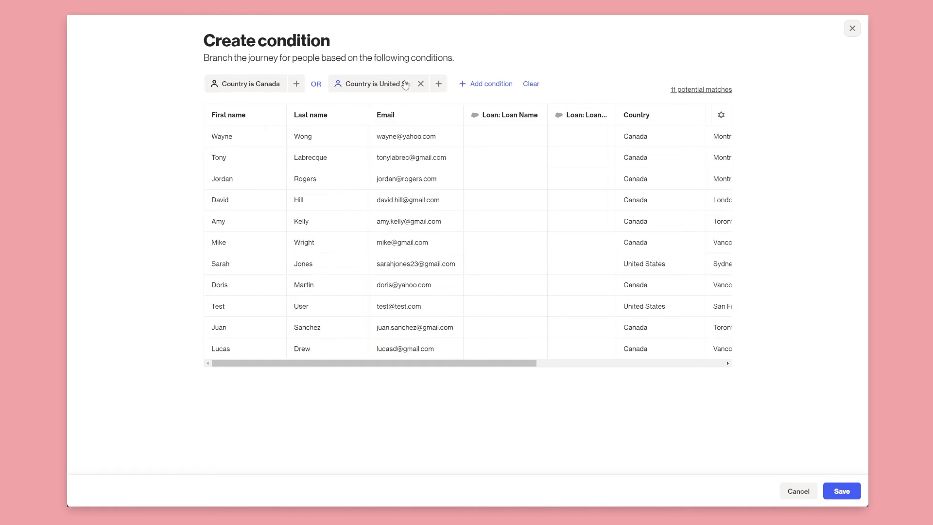
pyautogui.click(841, 491)
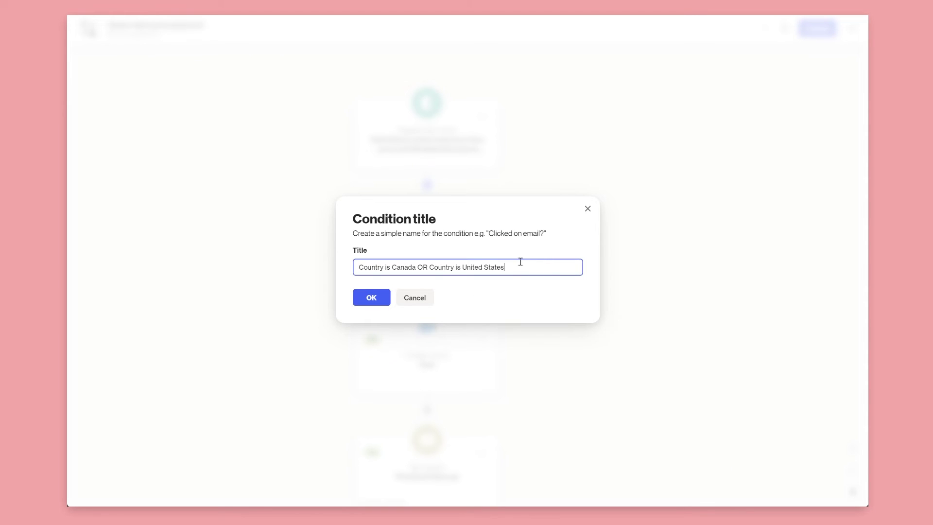
# Step: Title the condition 'Is North America?' and connect its YES branch to the existing Lead step
pyautogui.moveTo(520, 263); pyautogui.dragTo(293, 256)
pyautogui.write('Is North America?')
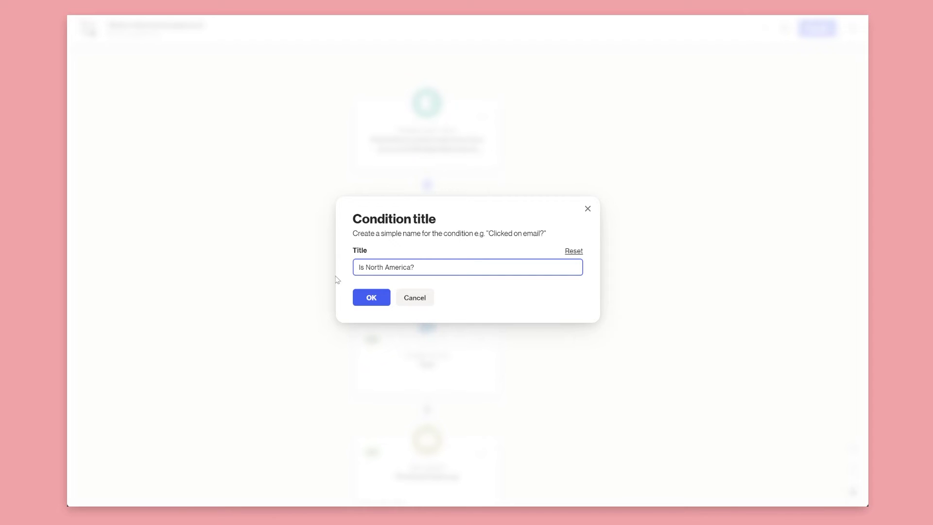
pyautogui.click(370, 298)
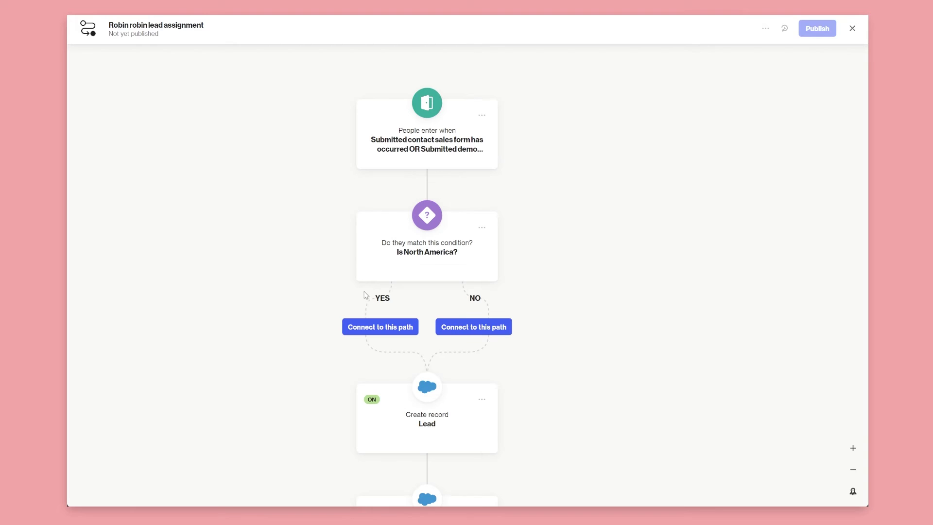
pyautogui.click(380, 327)
pyautogui.moveTo(309, 381); pyautogui.dragTo(267, 154)
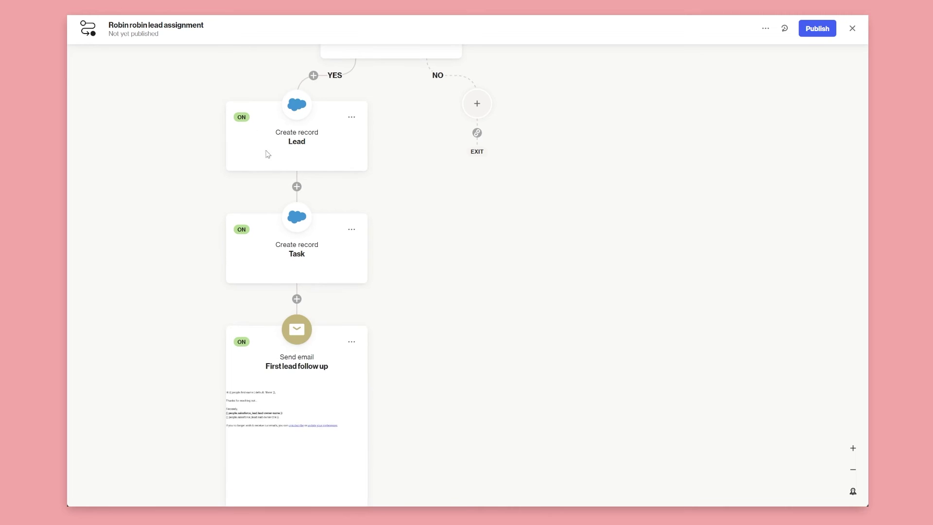
pyautogui.scroll(-3, 227, 365)
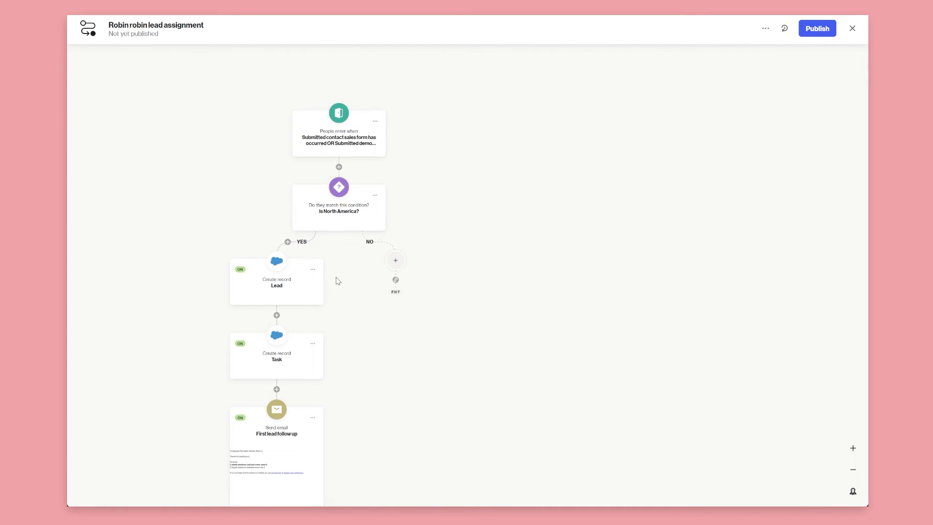
pyautogui.moveTo(462, 260); pyautogui.dragTo(411, 247)
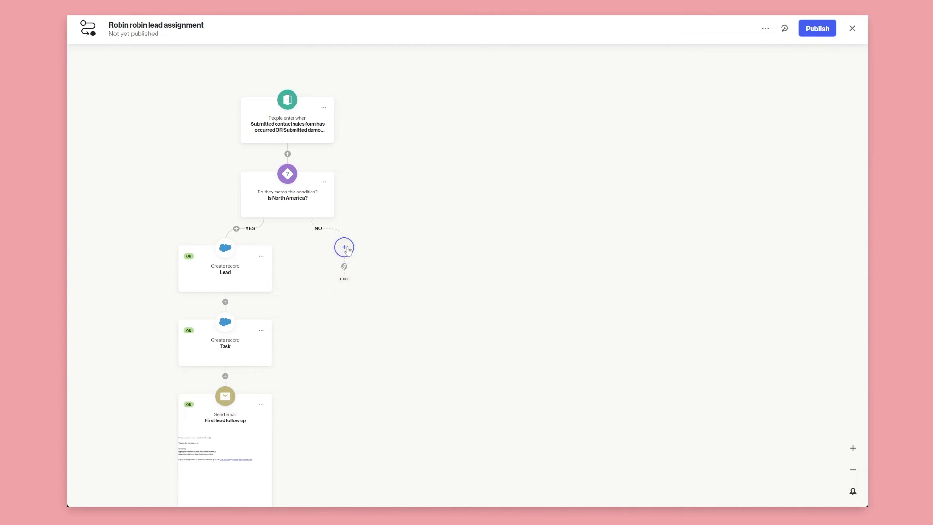
pyautogui.click(261, 257)
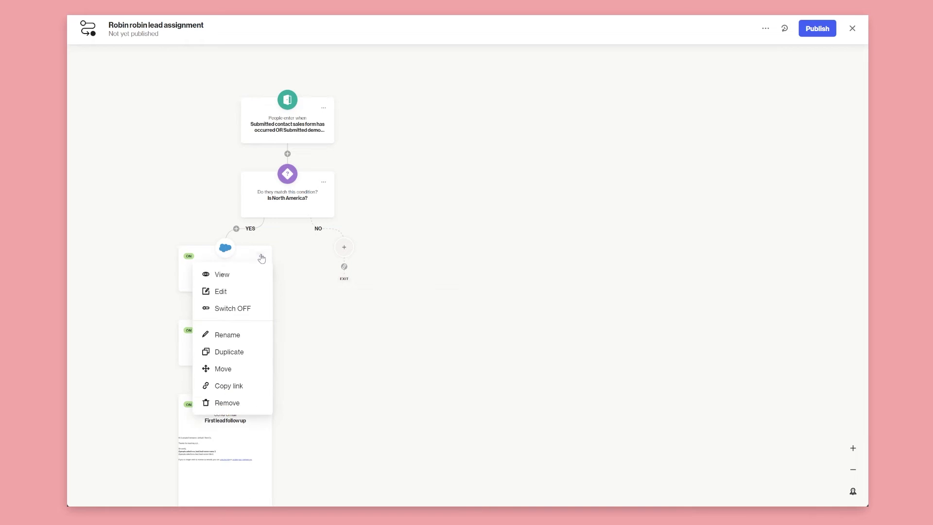
# Step: Duplicate the Lead and Task steps onto the NO branch
pyautogui.click(243, 356)
pyautogui.click(344, 247)
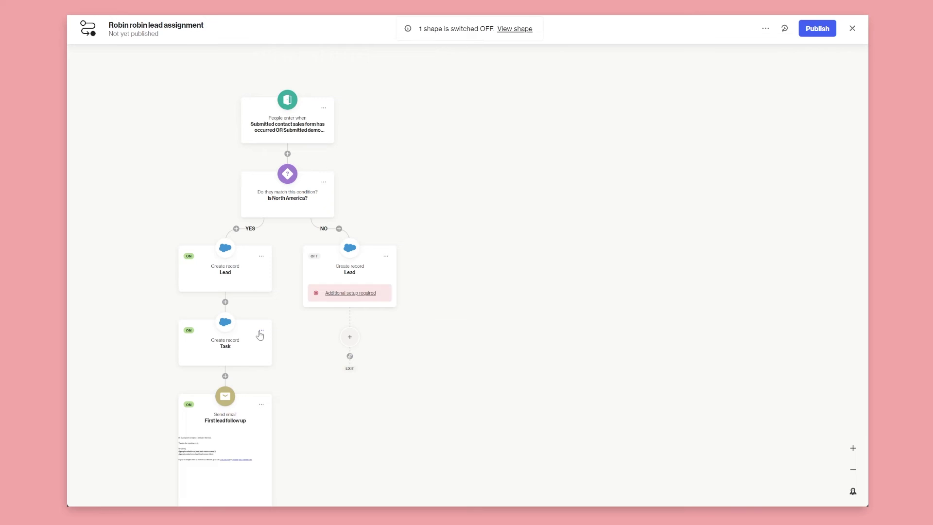
pyautogui.click(261, 334)
pyautogui.click(226, 433)
pyautogui.click(349, 336)
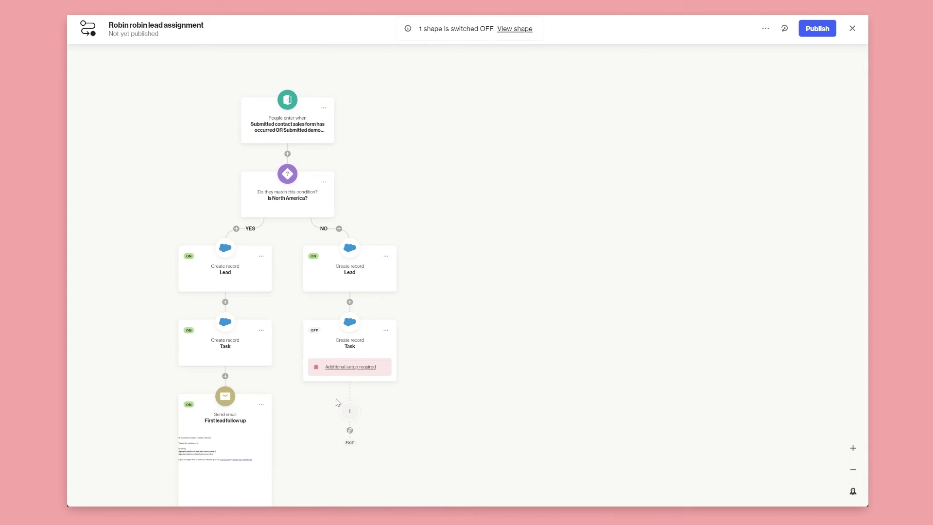
# Step: Merge the NO branch into the First lead follow up email, removing the duplicated email copy
pyautogui.scroll(-2, 291, 383)
pyautogui.click(264, 339)
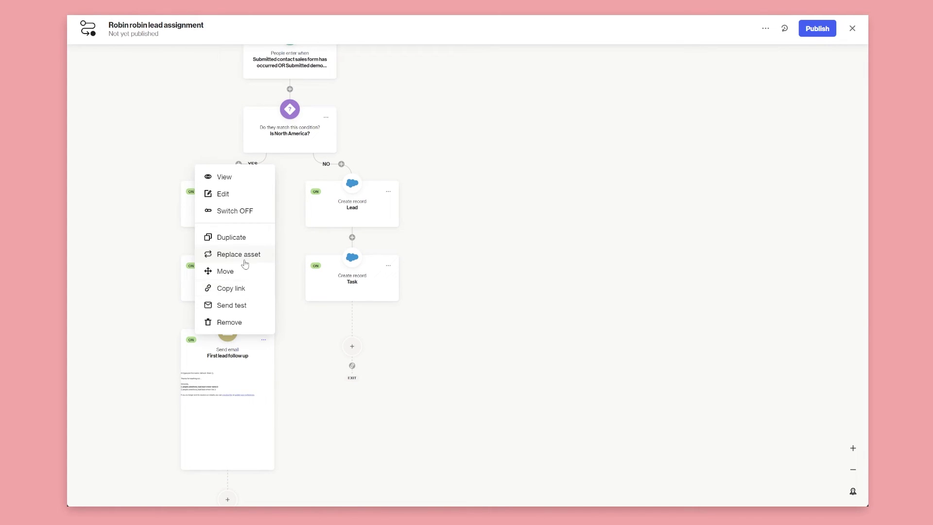
pyautogui.click(246, 240)
pyautogui.click(352, 346)
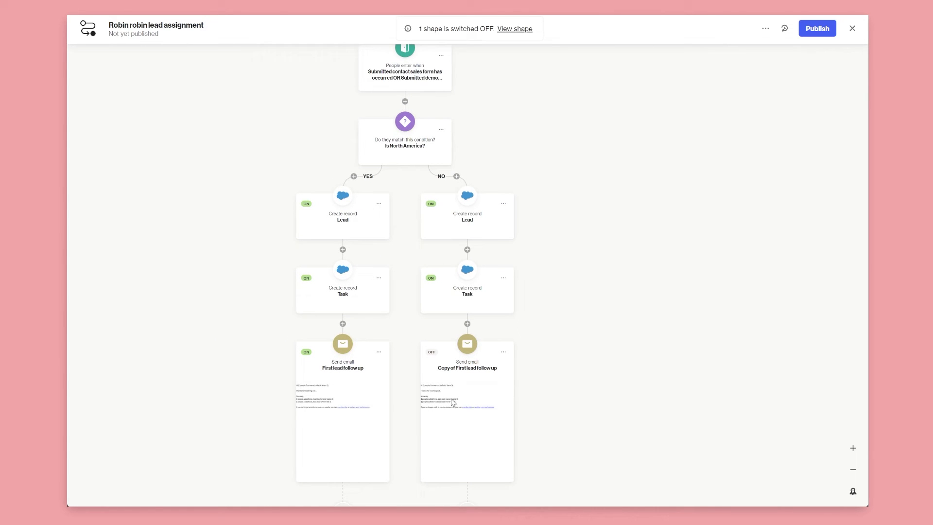
pyautogui.click(503, 352)
pyautogui.click(479, 335)
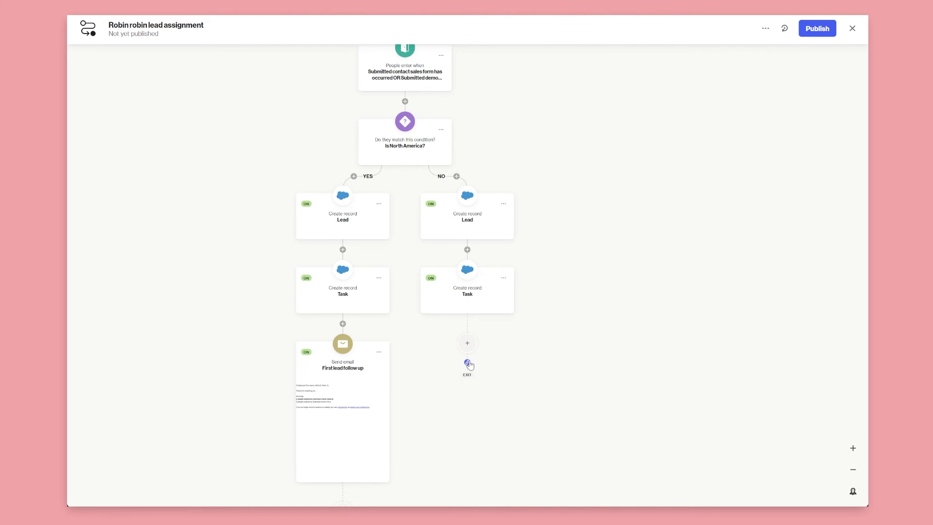
pyautogui.click(343, 324)
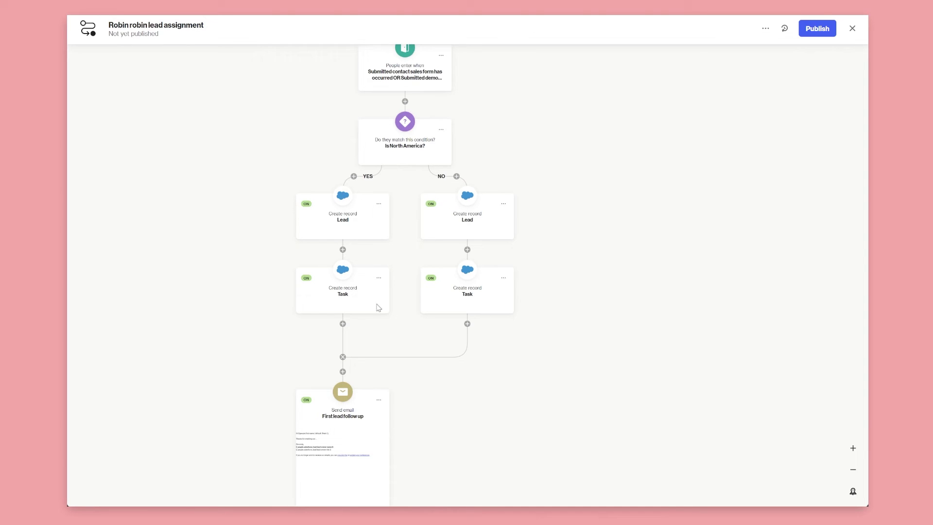
# Step: Open the NO-branch Lead step for editing
pyautogui.scroll(-3, 432, 237)
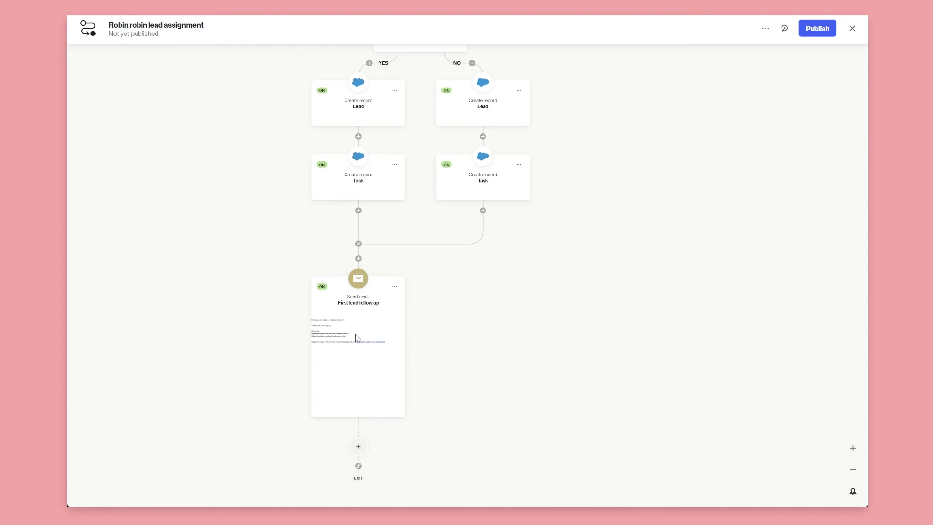
pyautogui.scroll(3, 480, 398)
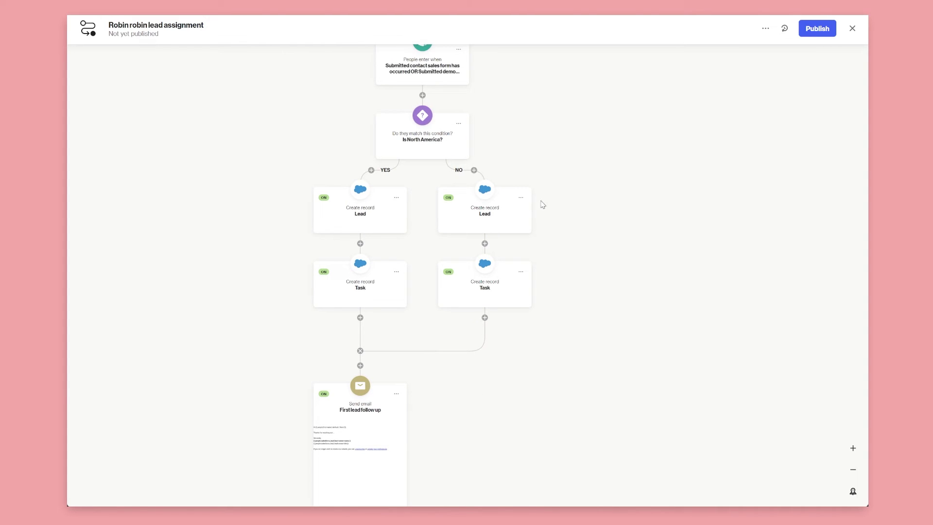
pyautogui.click(522, 199)
pyautogui.click(497, 233)
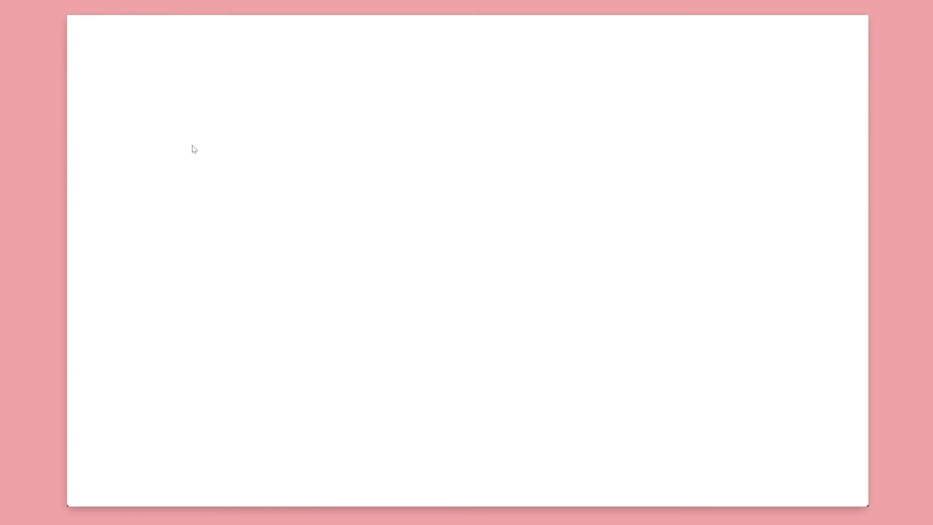
# Step: Uncheck two users in the NO-branch Lead's Owner round robin list and save the setup
pyautogui.scroll(-4, 176, 187)
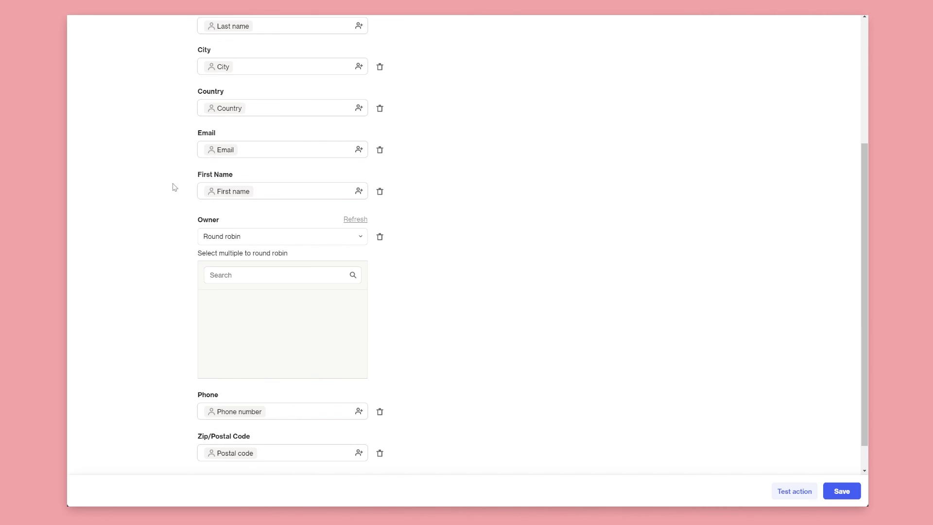
pyautogui.scroll(-2, 261, 347)
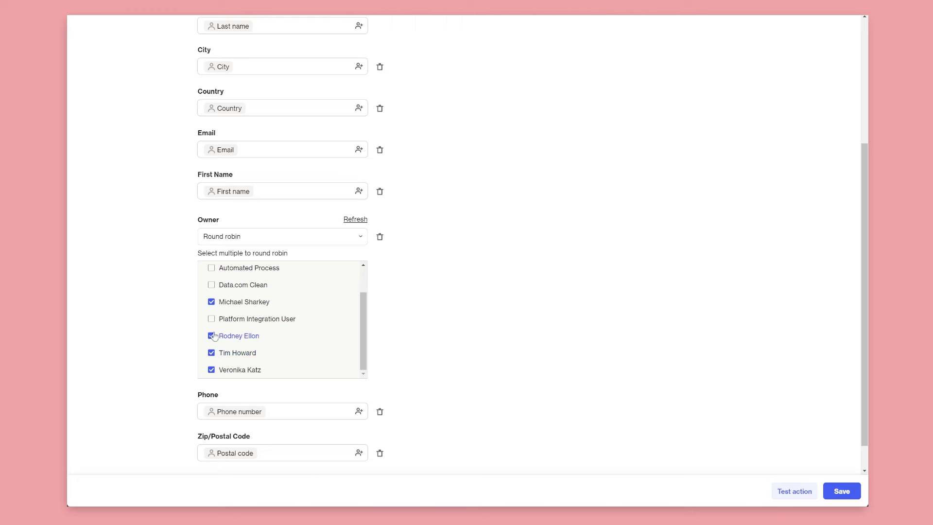
pyautogui.click(221, 302)
pyautogui.click(228, 342)
pyautogui.click(850, 494)
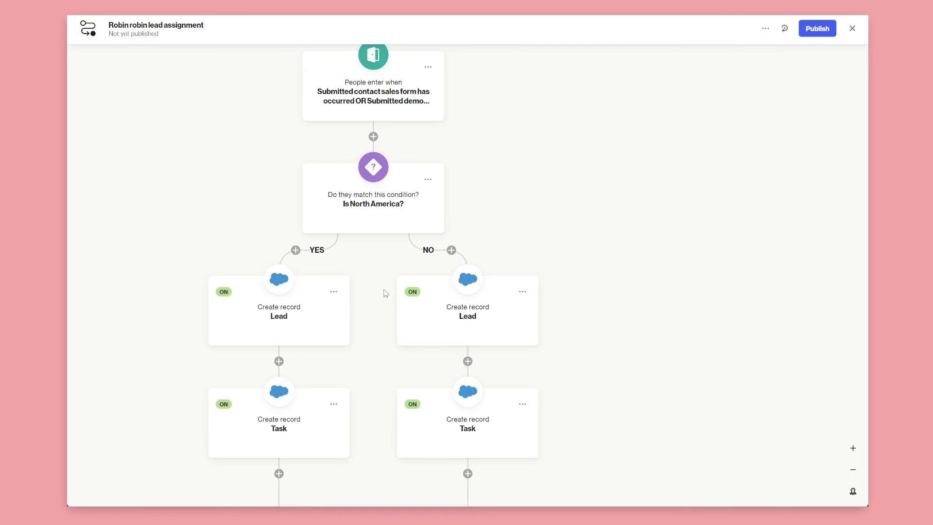
pyautogui.click(333, 291)
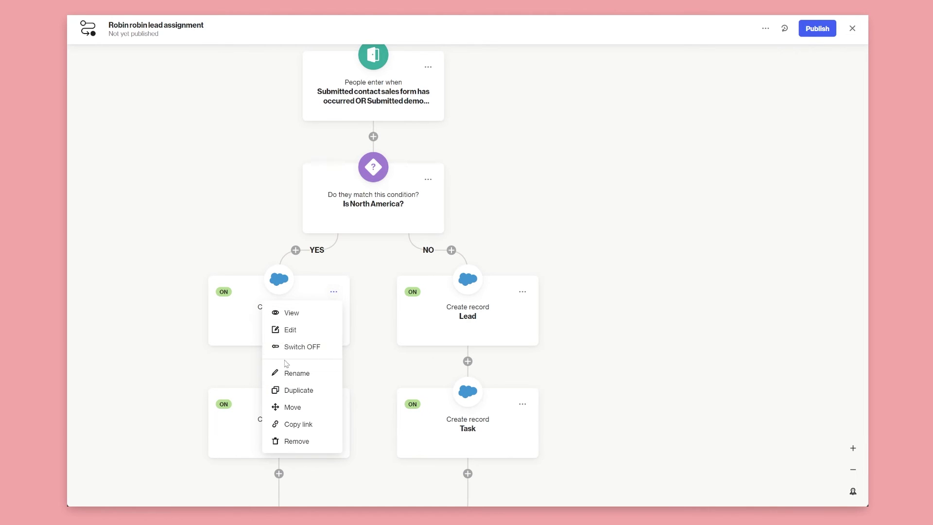
pyautogui.click(683, 267)
pyautogui.scroll(-3, 575, 338)
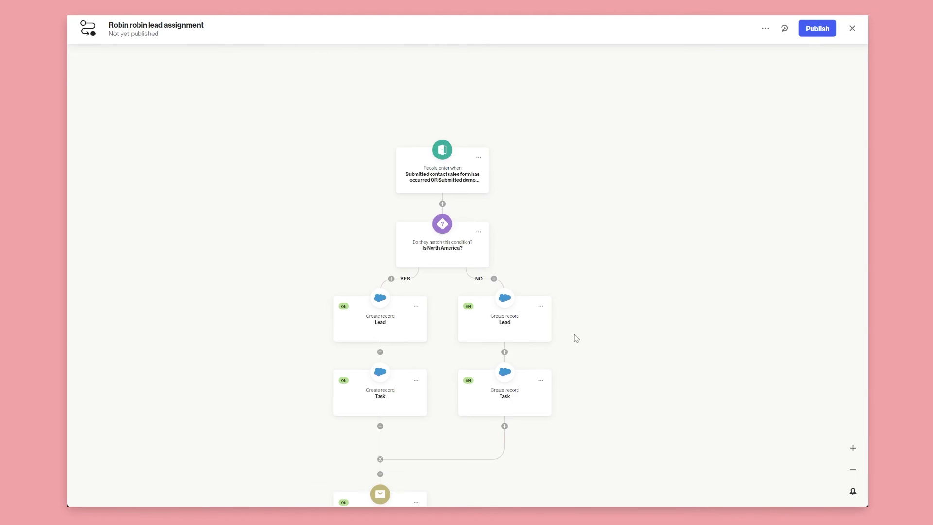
pyautogui.moveTo(575, 338); pyautogui.dragTo(487, 240)
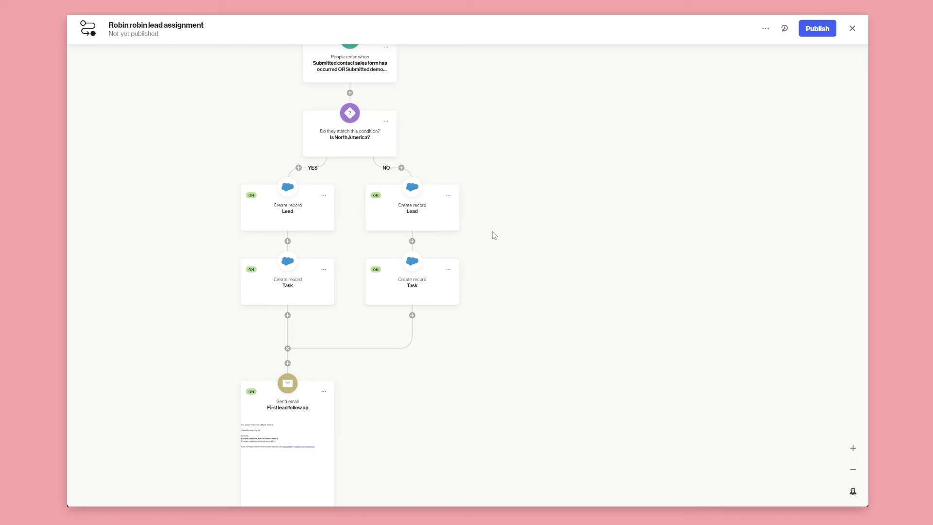